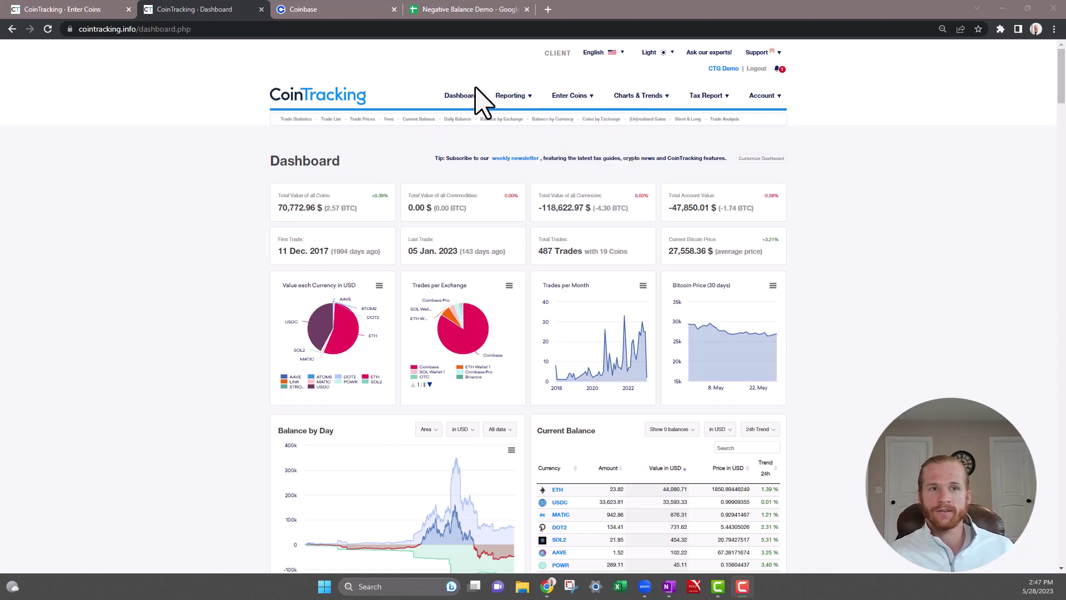
Open the Balance by Exchange report and scroll down to the Coinbase balance.
mouse_move(511, 98)
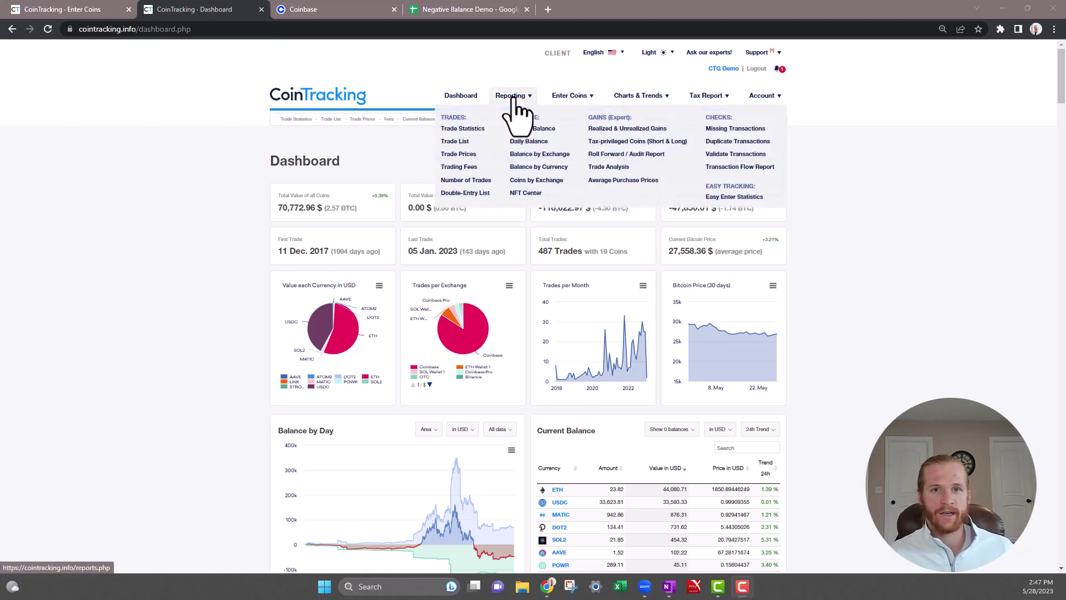
click(541, 158)
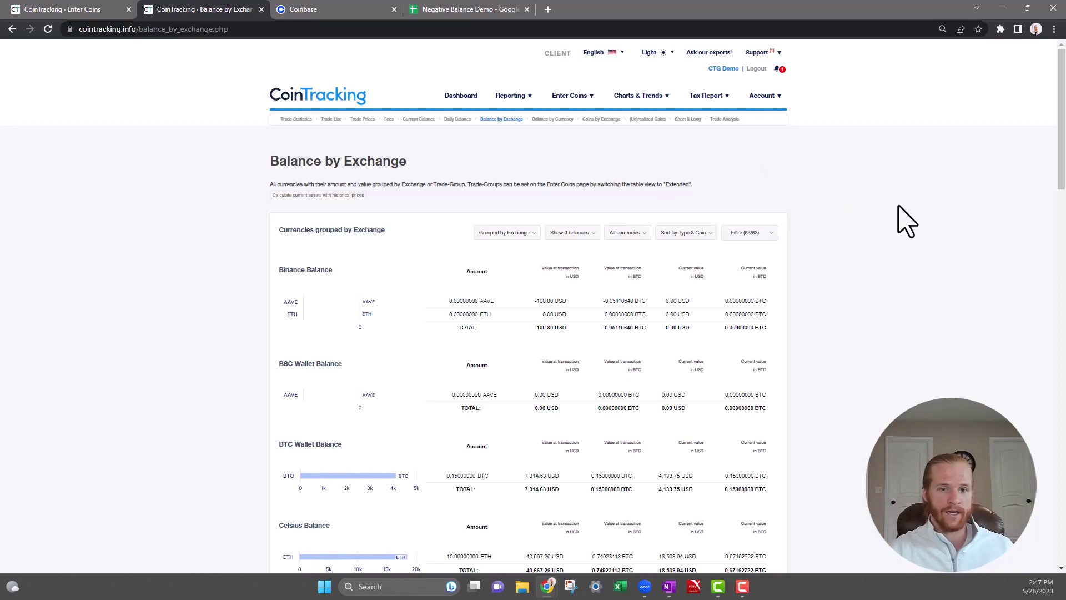
scroll(907, 240, down, 3)
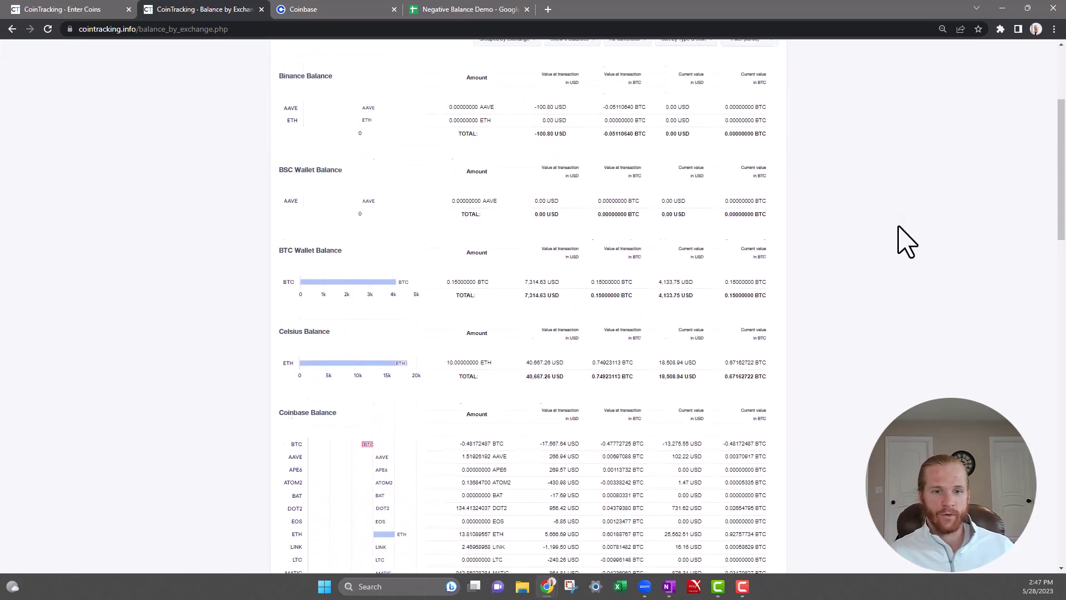
scroll(906, 241, down, 1)
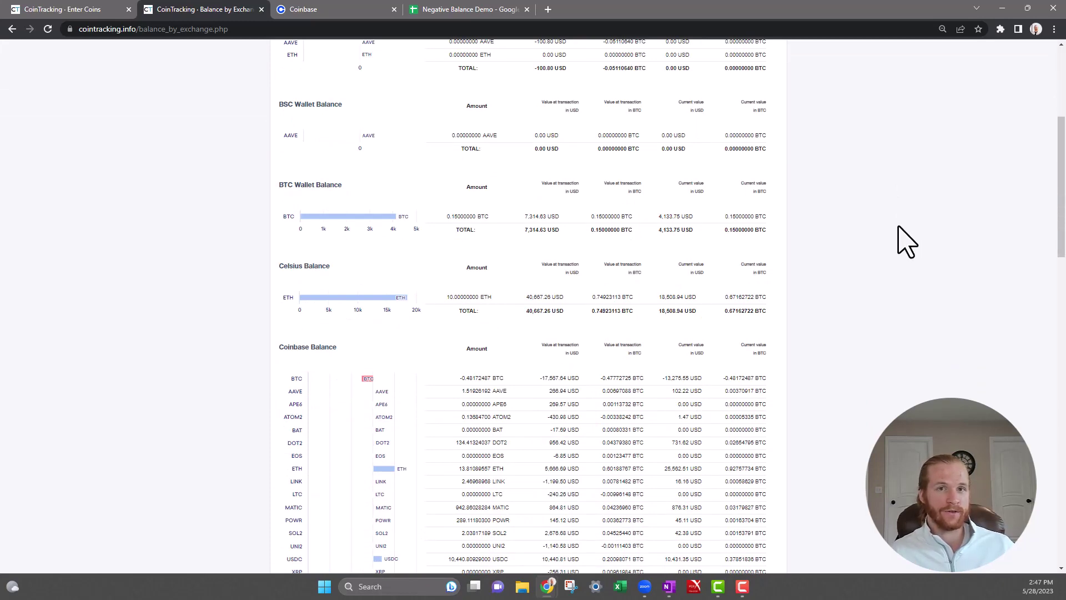
scroll(933, 259, down, 2)
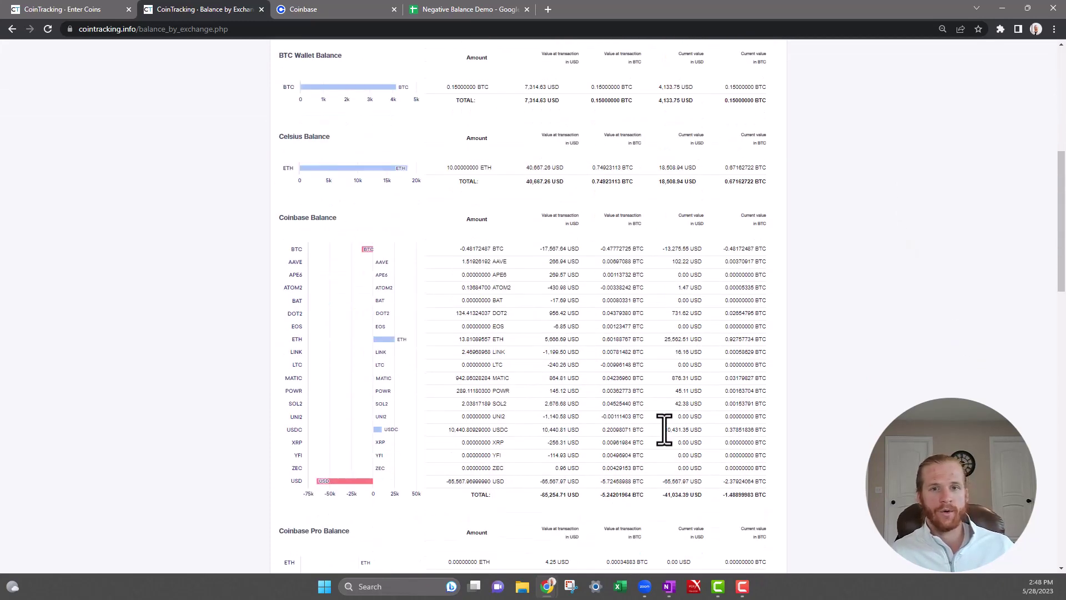
Highlight Coinbase's negative BTC (-0.48172487) and USD (-65,567.97) balances.
drag(278, 217, 324, 219)
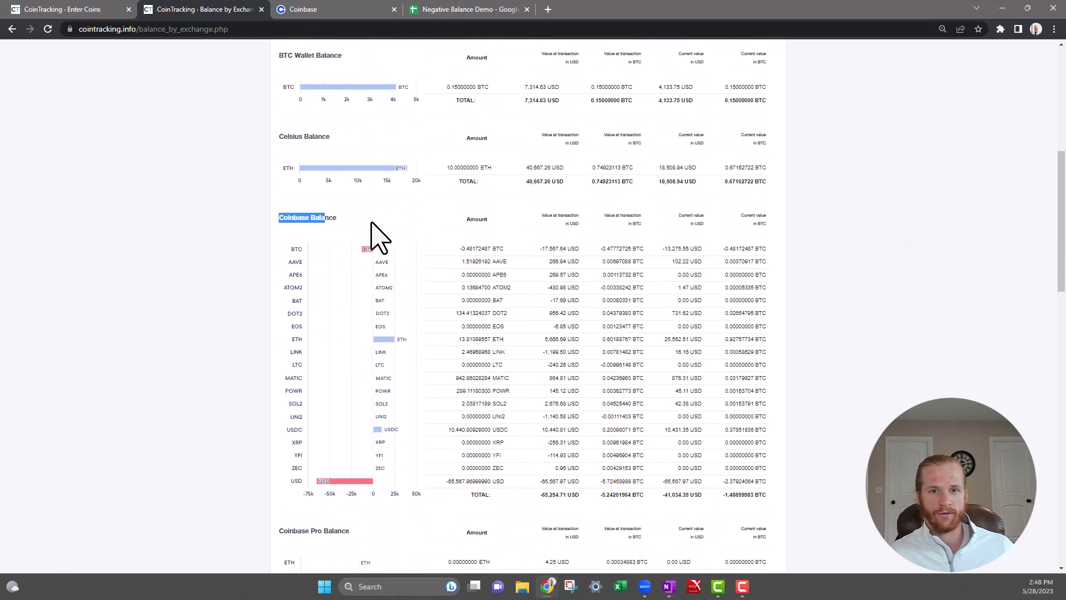
drag(460, 248, 505, 249)
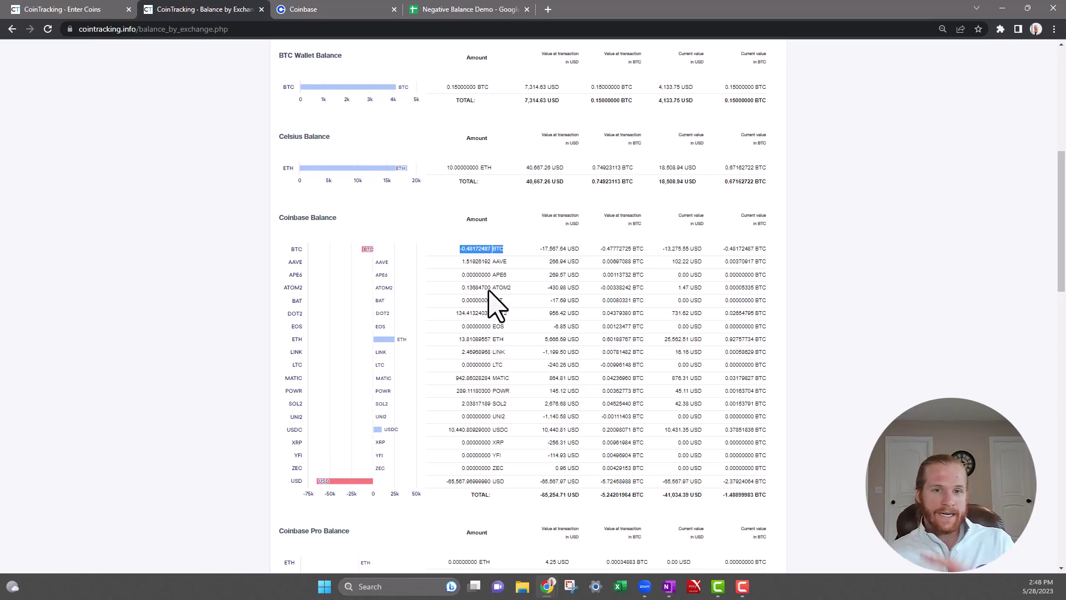
drag(446, 481, 475, 481)
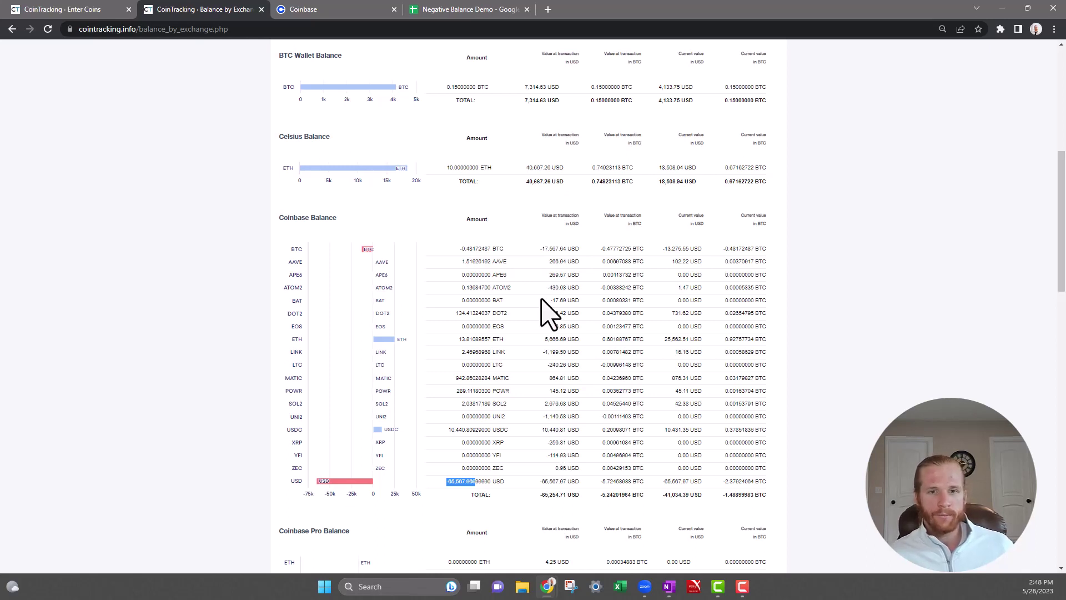
click(478, 249)
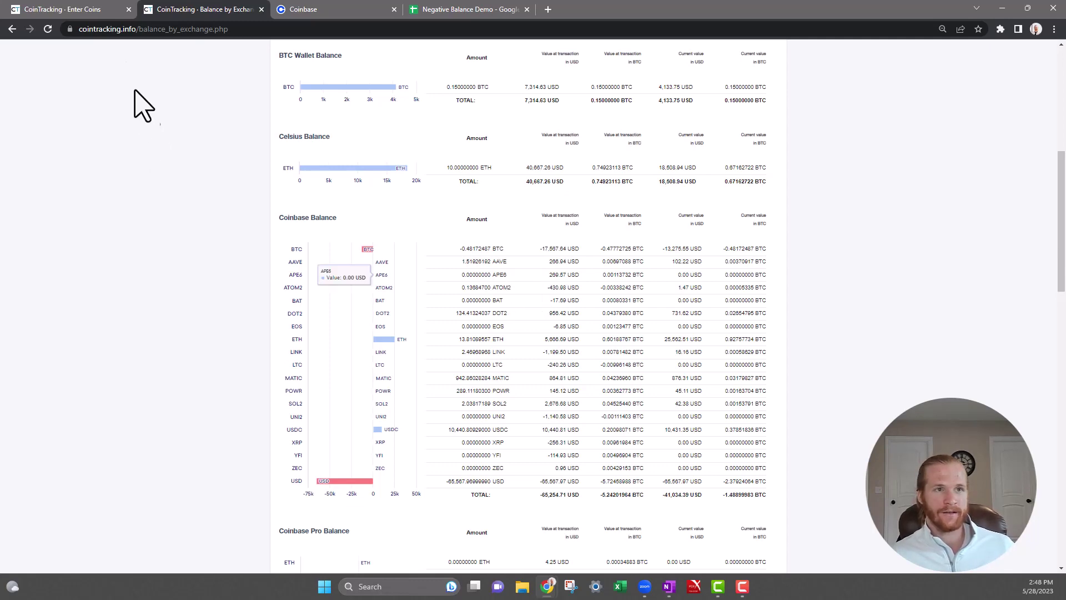
Reload the Enter Coins trade list and filter its Exchange column to Coinbase.
click(97, 11)
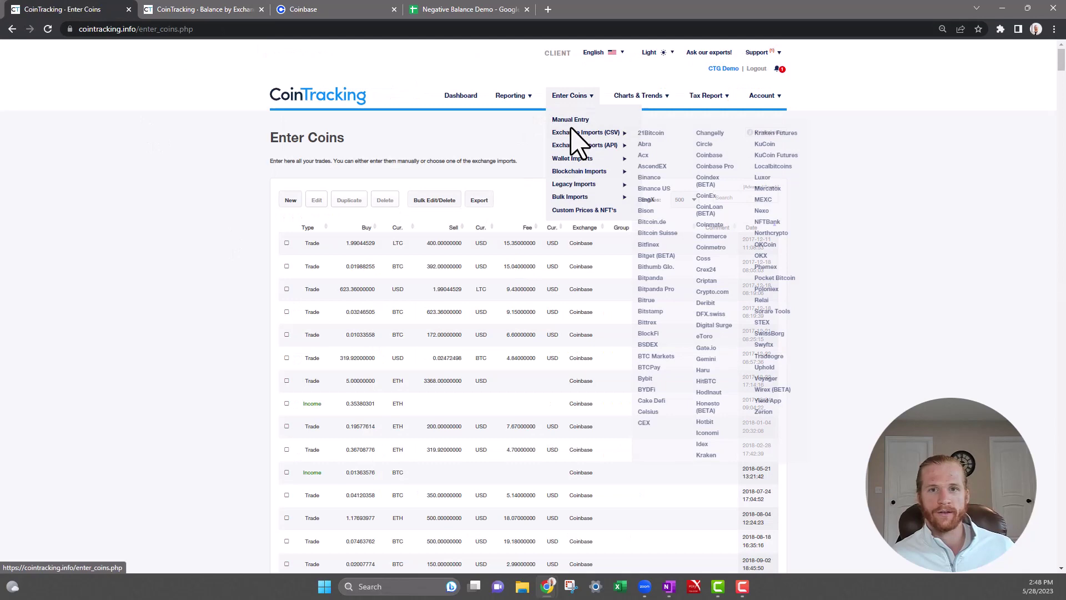
click(576, 105)
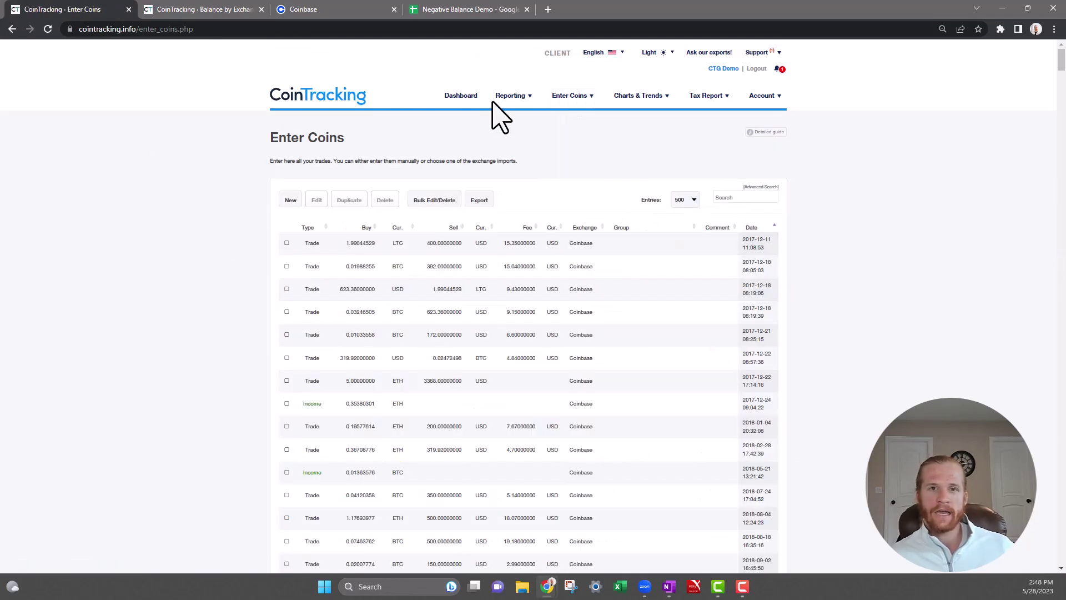
mouse_move(502, 99)
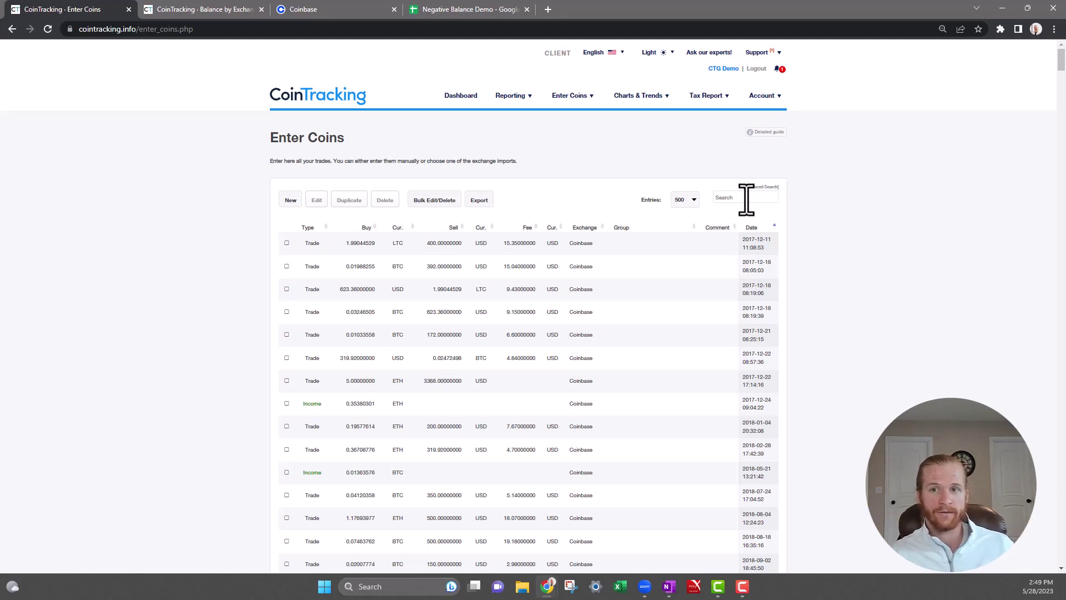
click(768, 187)
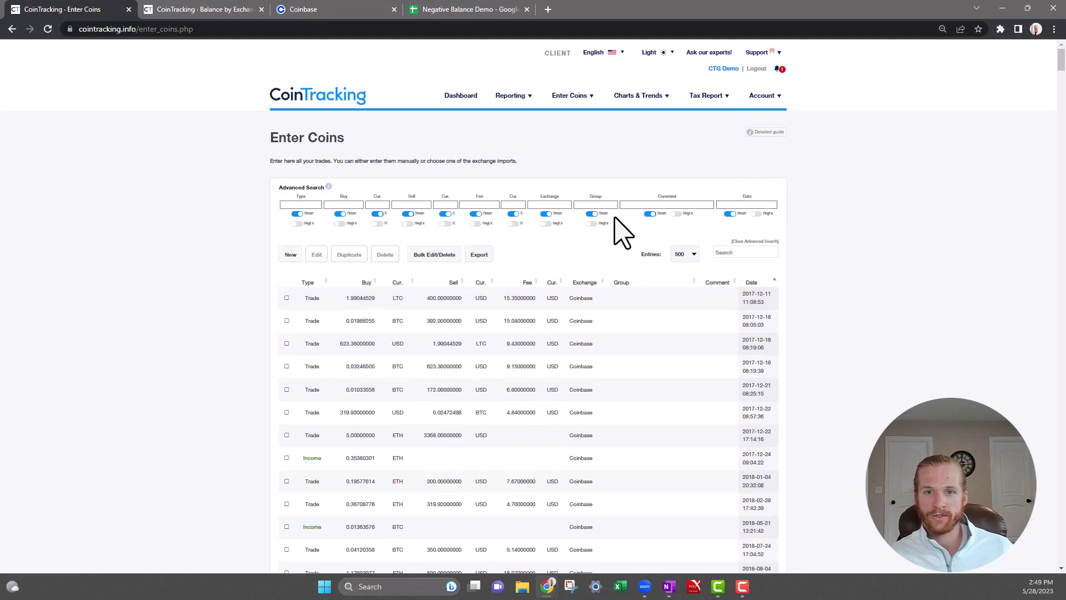
click(565, 205)
text(Coinbase)
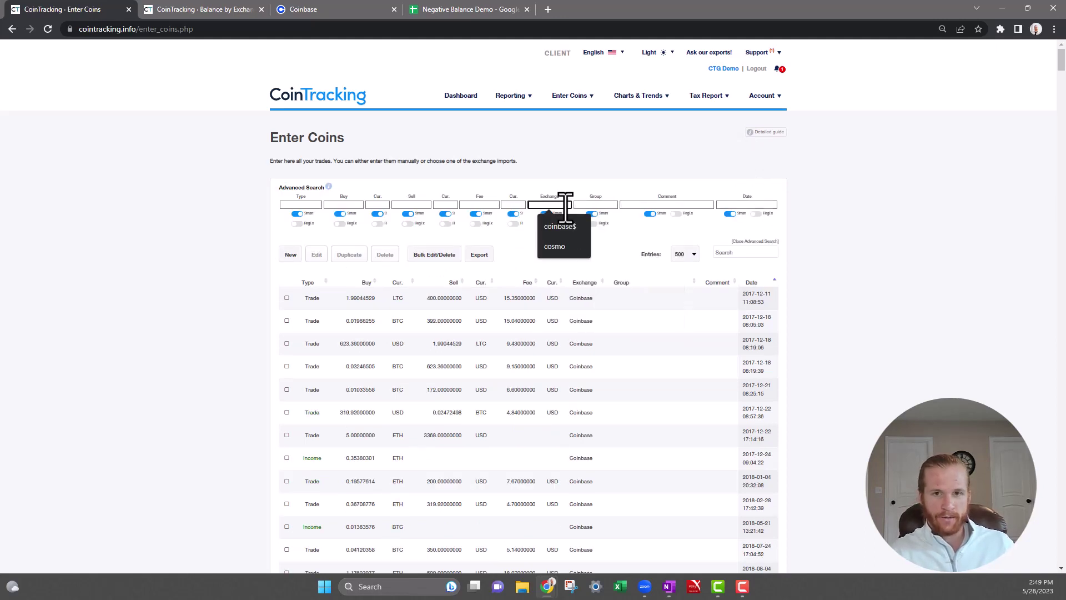
Search the trades for BTC and scroll through the 75 matching entries.
click(743, 253)
text(BTC)
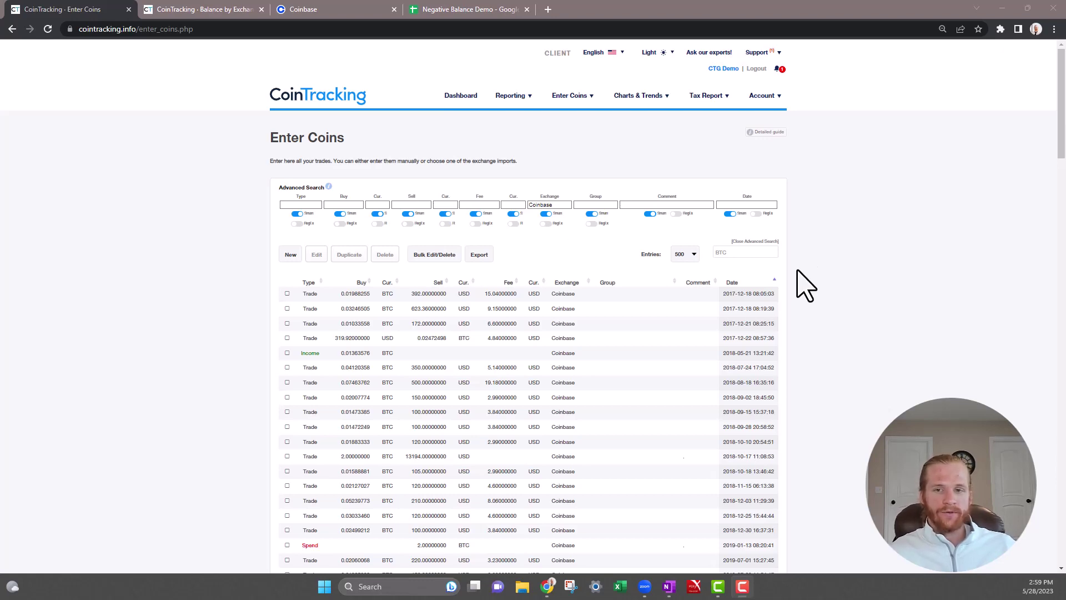
scroll(800, 293, down, 9)
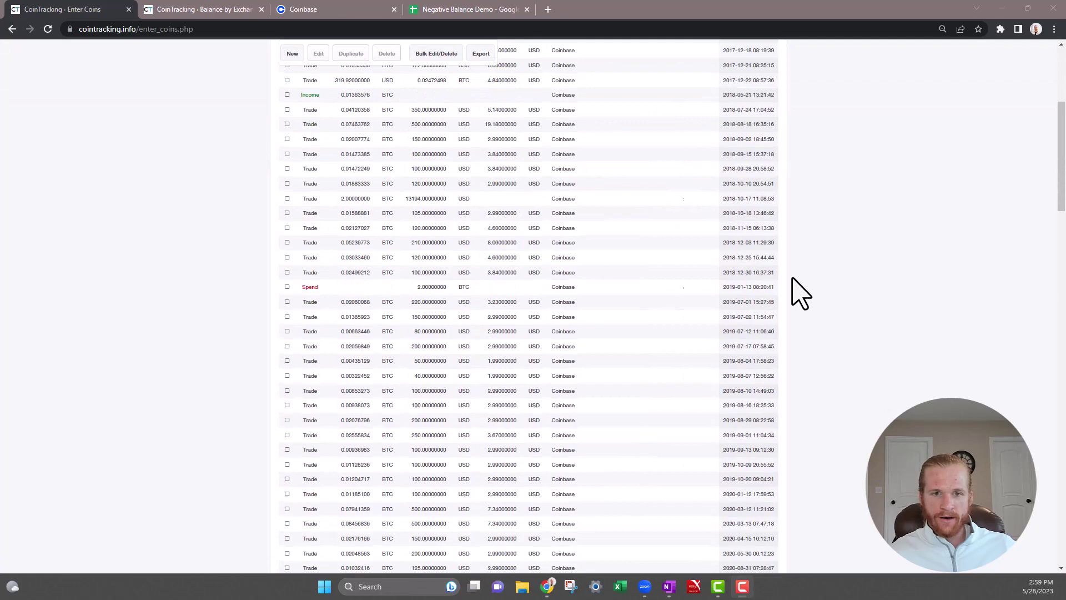
scroll(800, 293, down, 5)
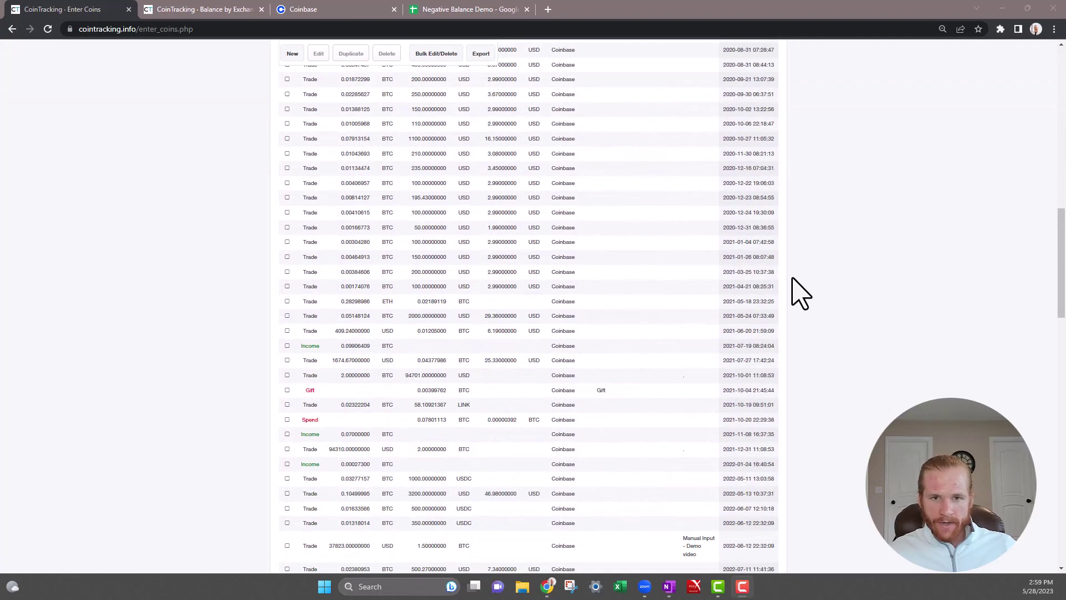
scroll(800, 293, down, 2)
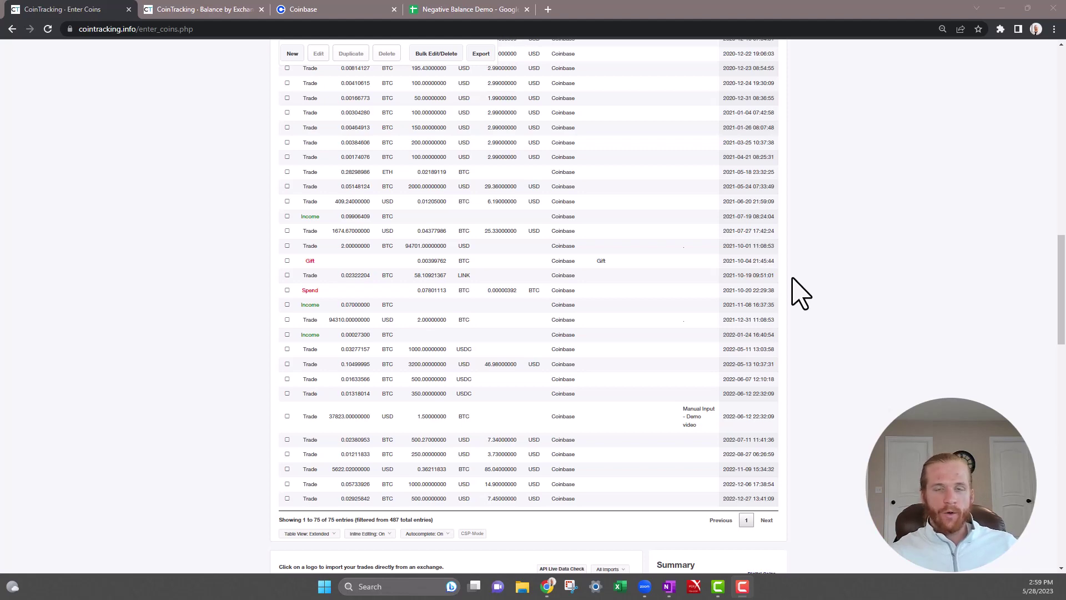
scroll(866, 315, up, 8)
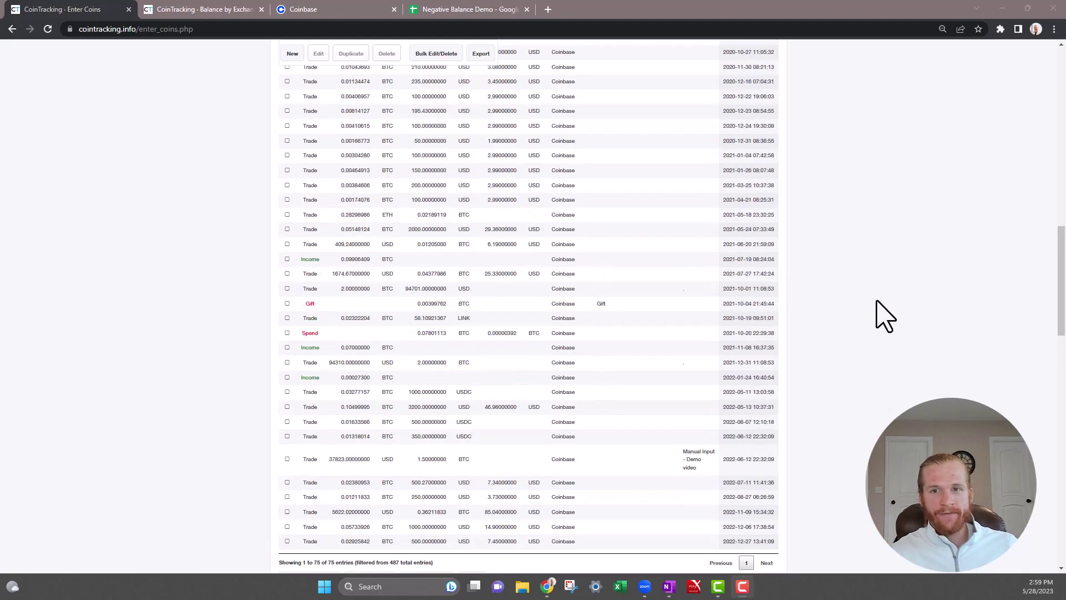
scroll(877, 311, up, 8)
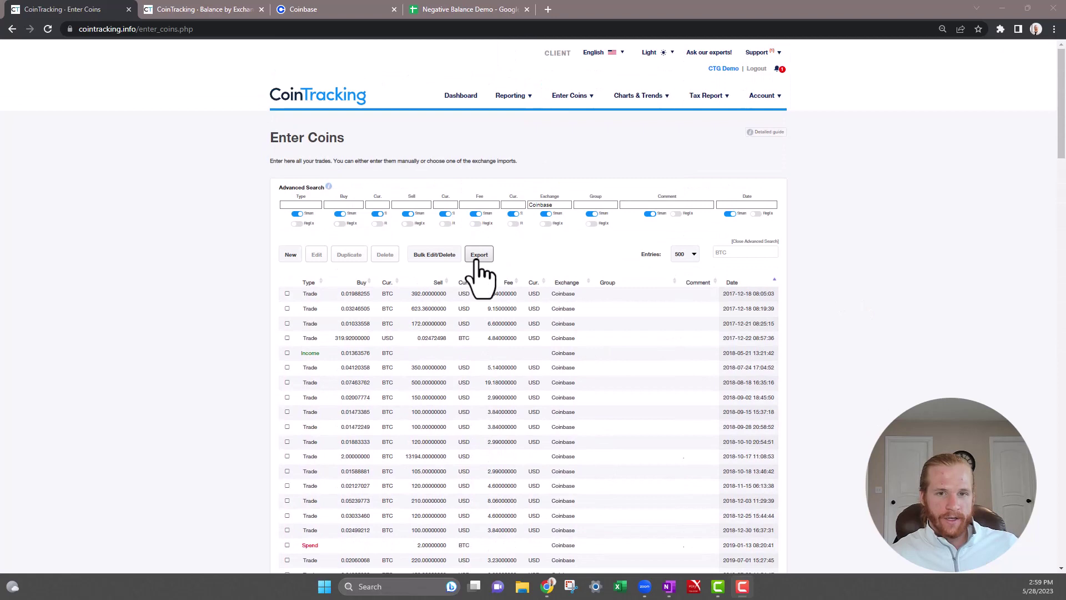
Download the filtered trades as CSV and upload it into Negative Balance Demo as a new sheet.
click(477, 256)
click(518, 315)
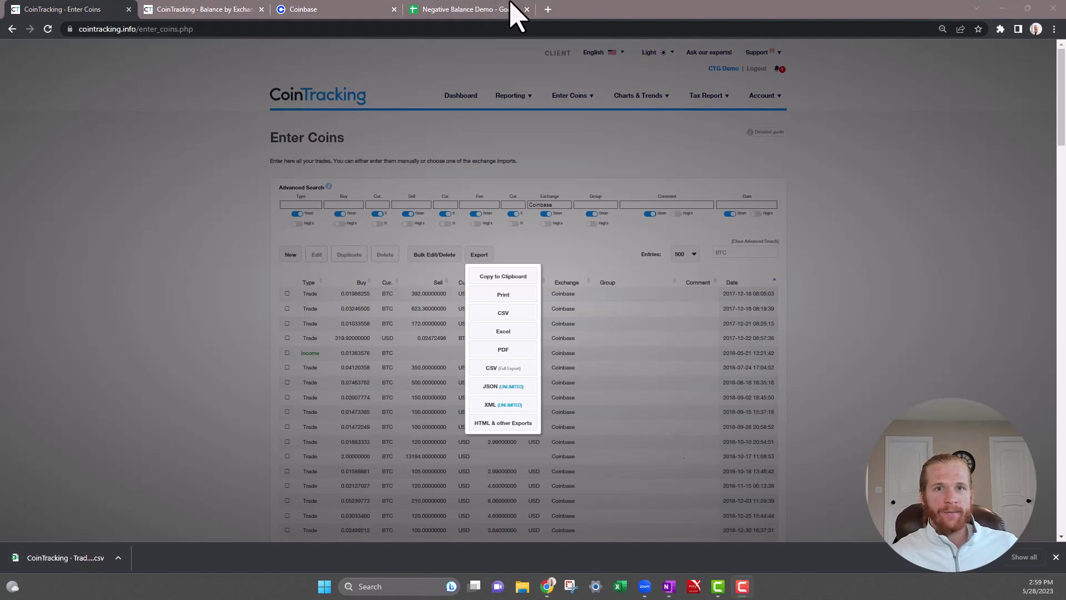
click(489, 10)
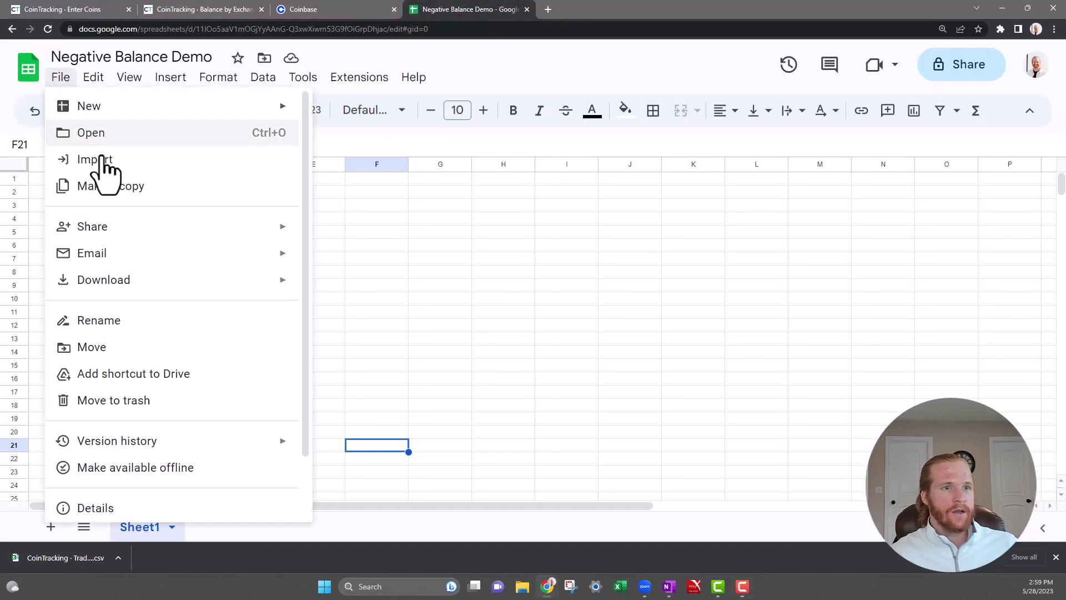
click(102, 159)
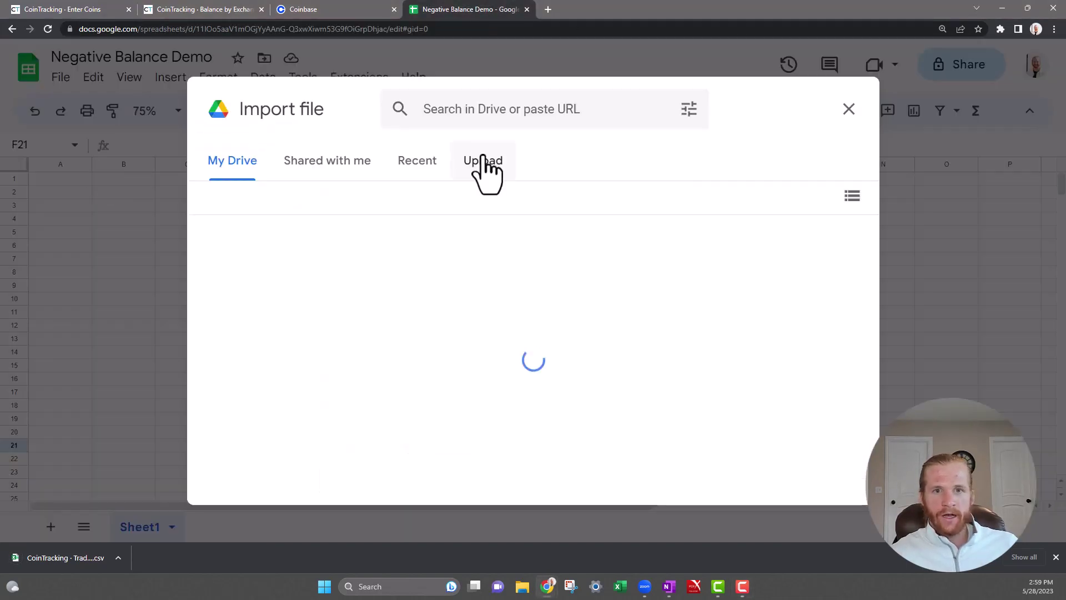
click(483, 159)
drag(66, 556, 494, 328)
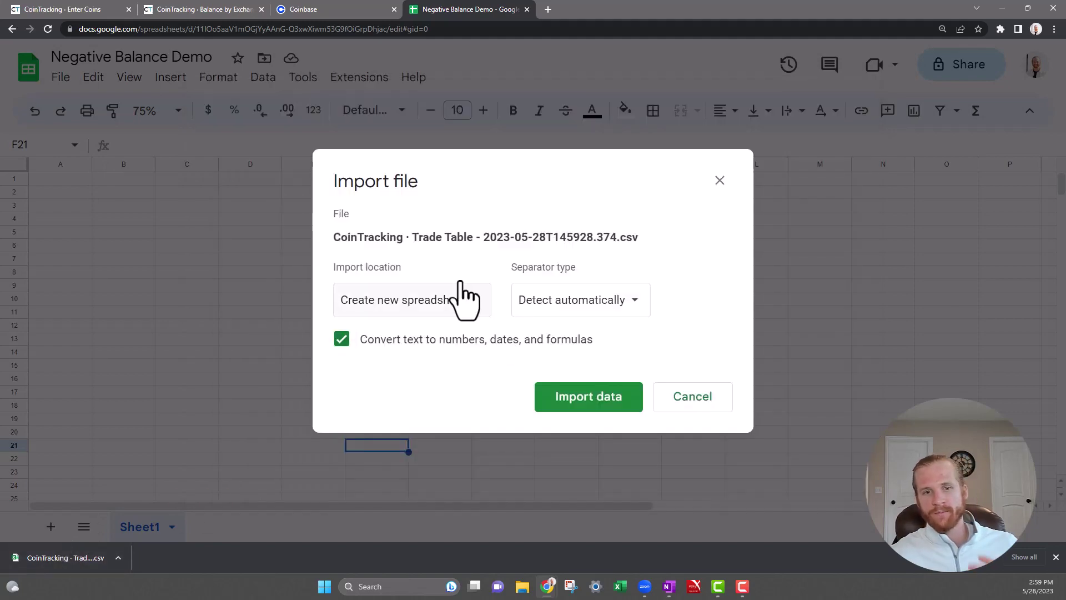
click(459, 298)
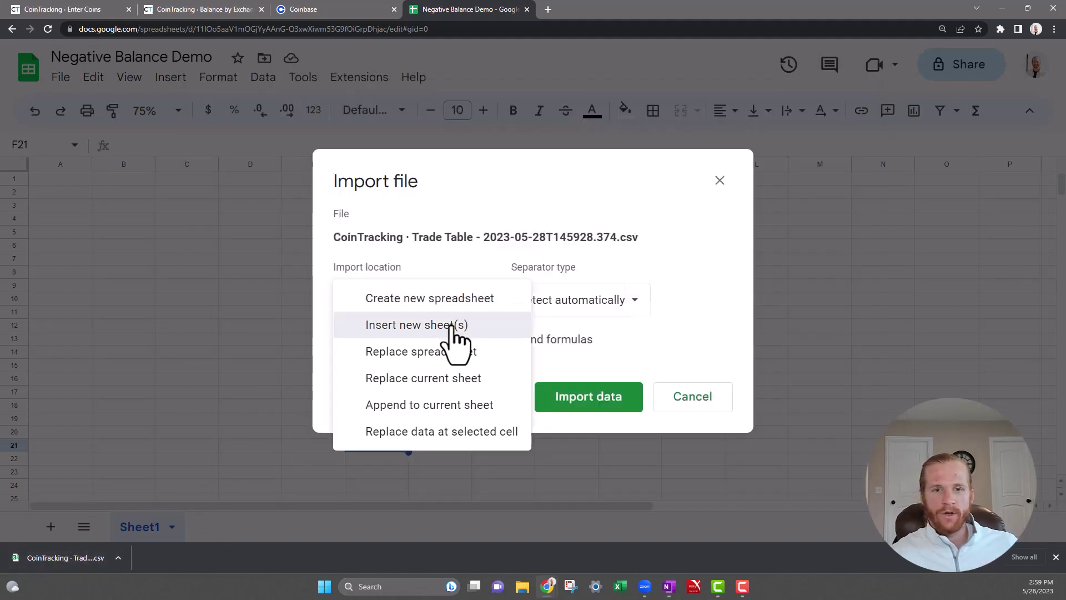
click(451, 326)
click(590, 409)
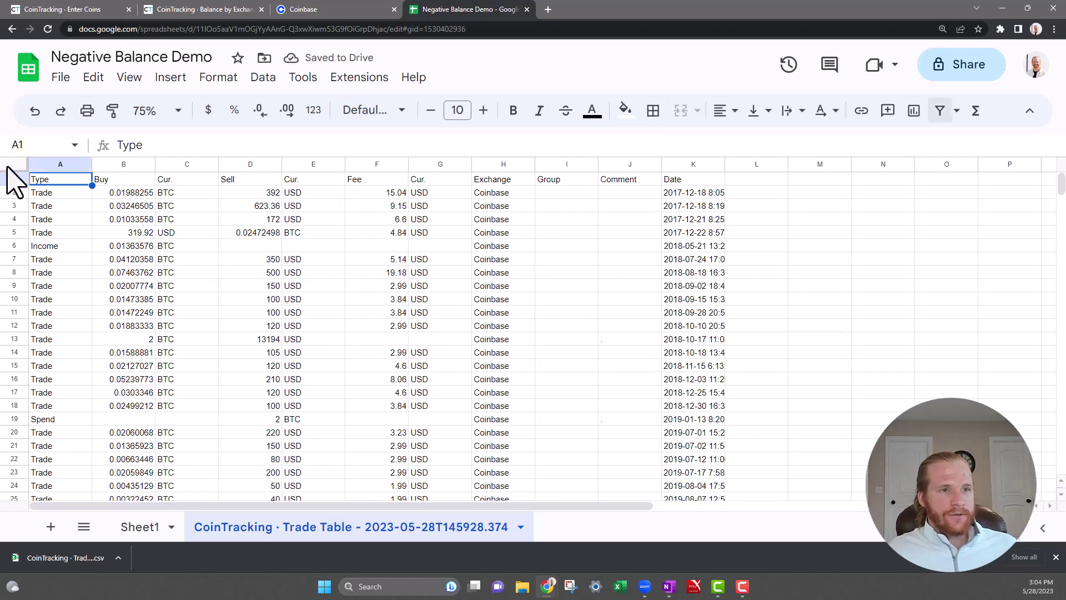
Freeze the header row and add a filter to the trade table.
drag(10, 168, 15, 187)
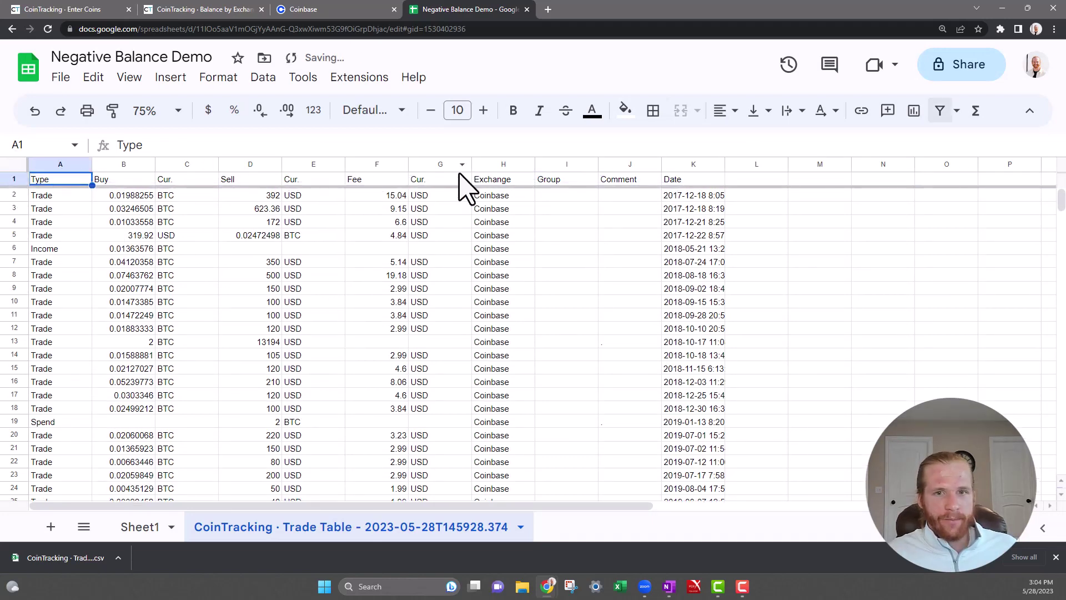
click(939, 110)
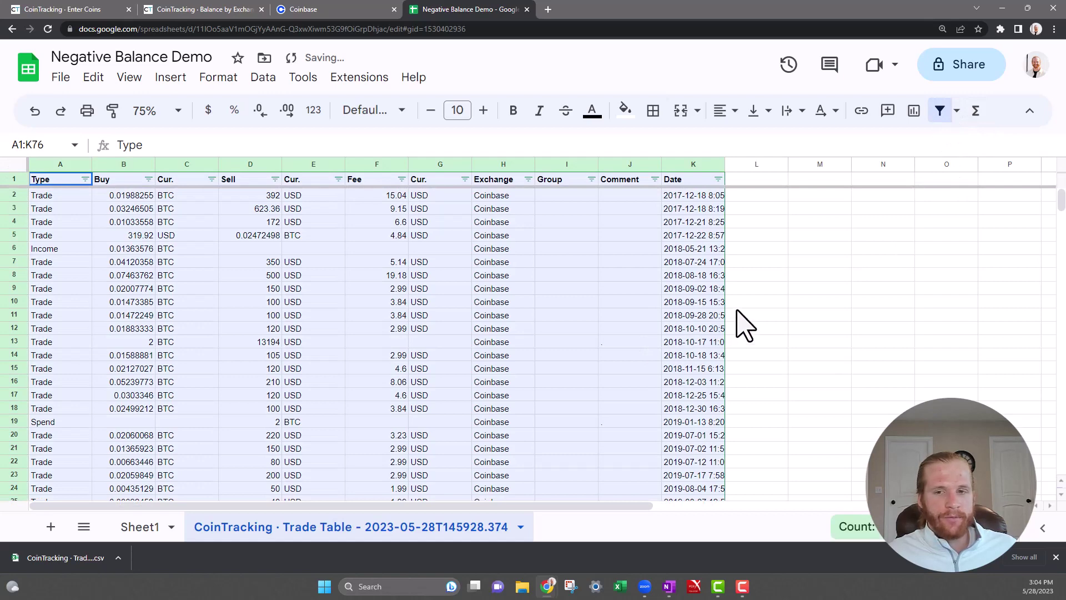
click(631, 359)
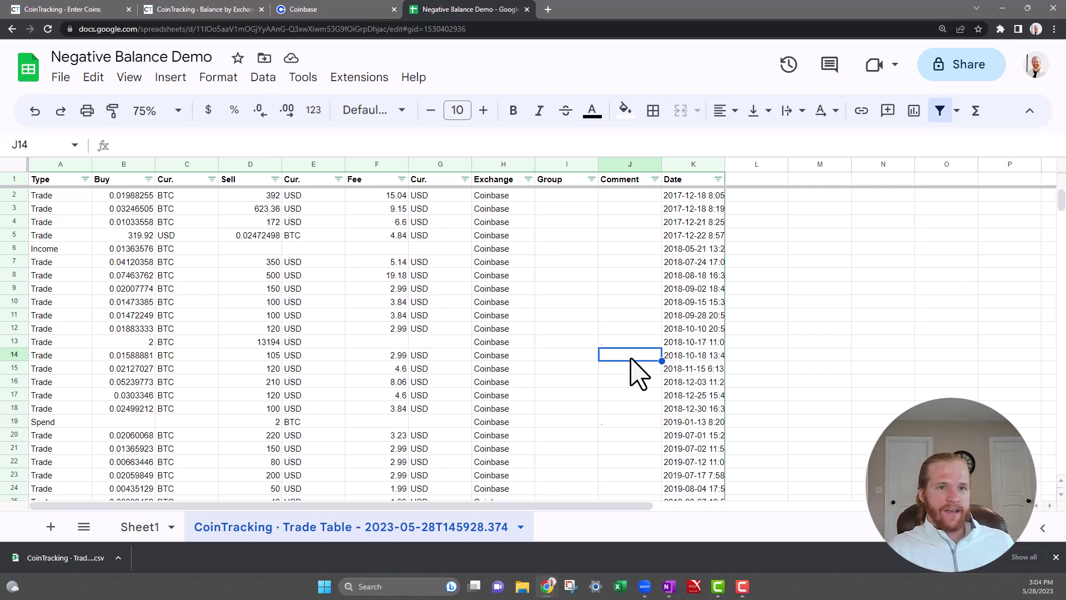
Delete every non-BTC Buy amount and currency, then show all rows again.
click(211, 179)
click(295, 484)
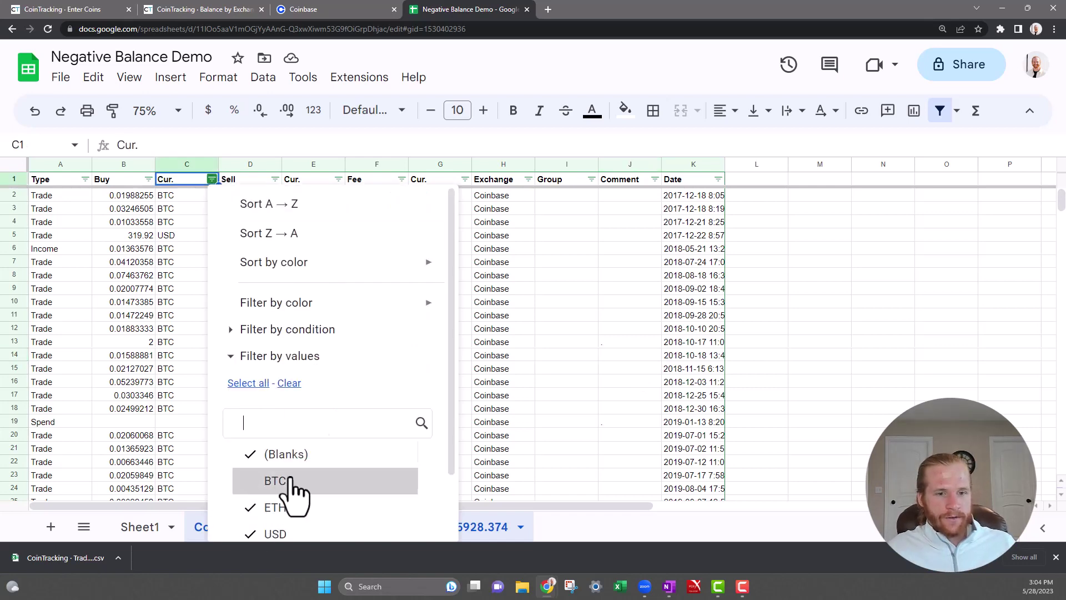
scroll(404, 428, down, 2)
click(413, 527)
drag(155, 195, 208, 319)
key(Delete)
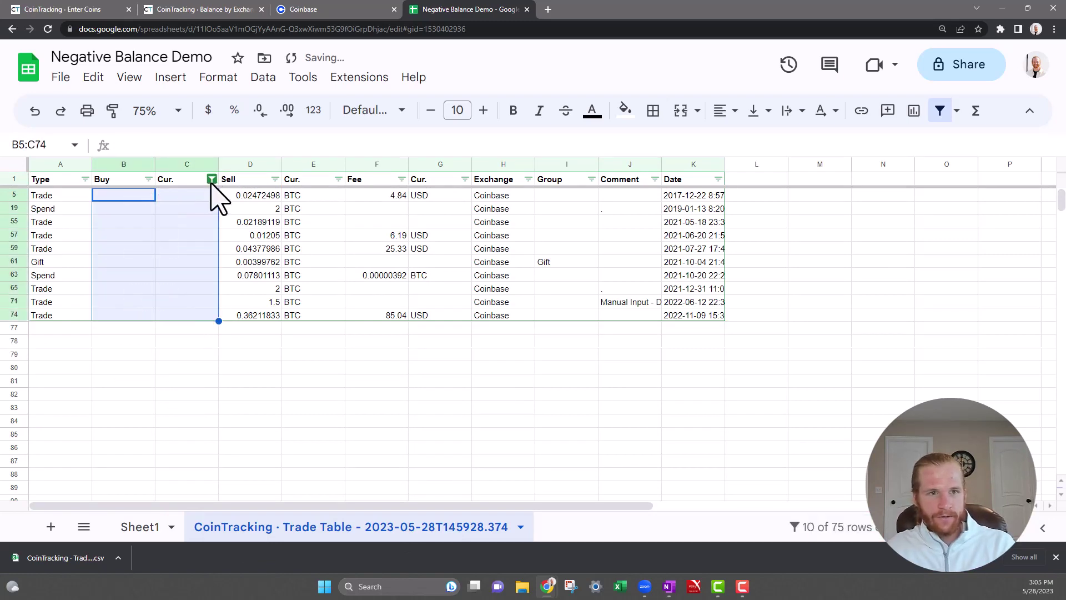
click(211, 178)
click(248, 383)
scroll(394, 413, down, 2)
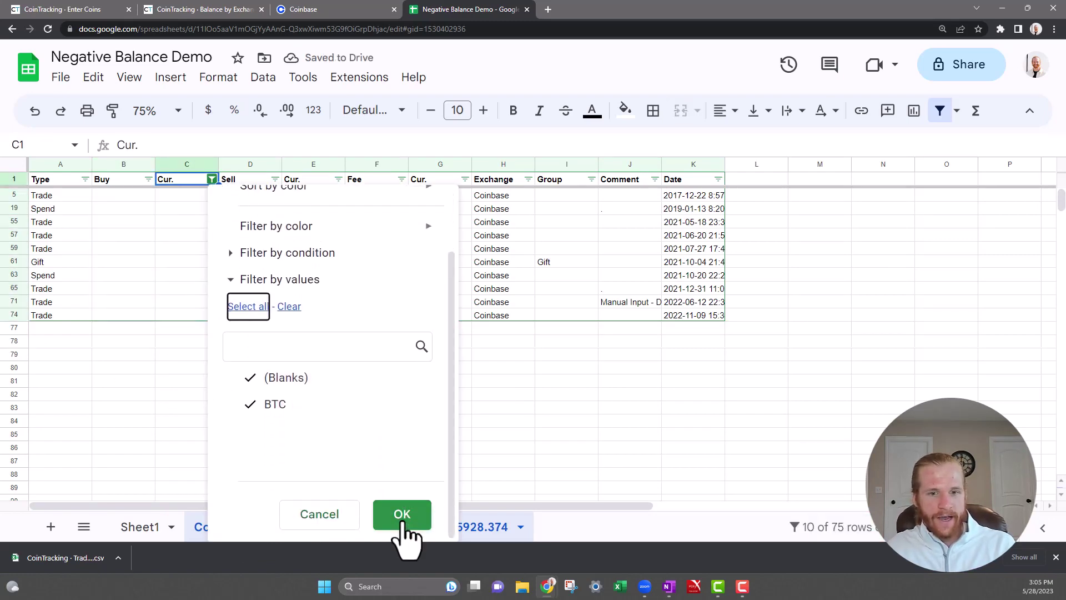
click(405, 535)
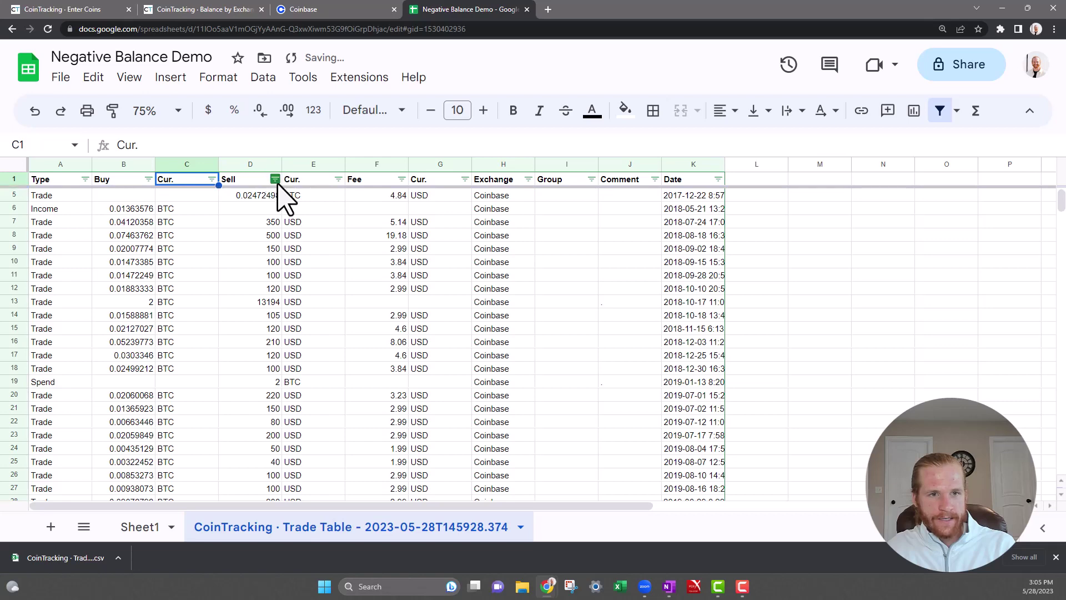
Filter Sell currency to non-BTC rows and delete those Sell amounts and currencies.
click(275, 179)
click(339, 210)
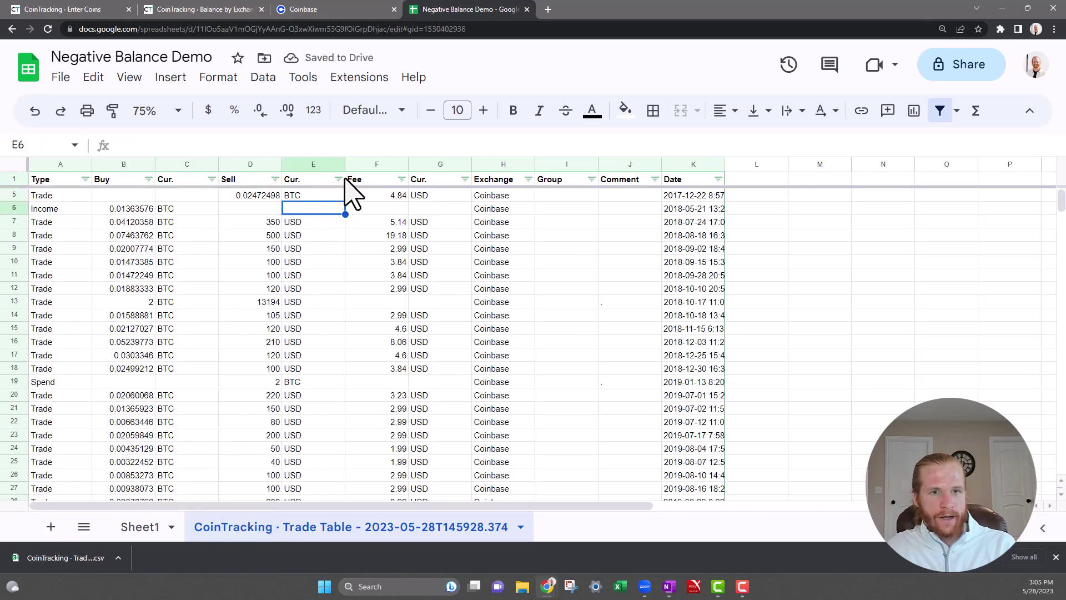
click(338, 178)
click(188, 480)
scroll(294, 372, down, 2)
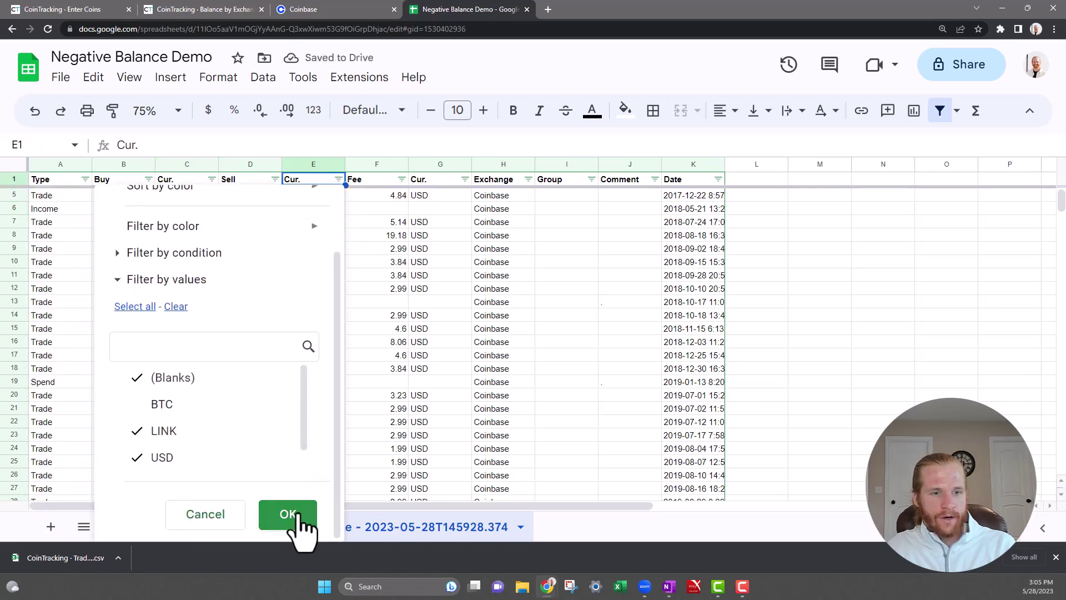
click(297, 519)
click(254, 196)
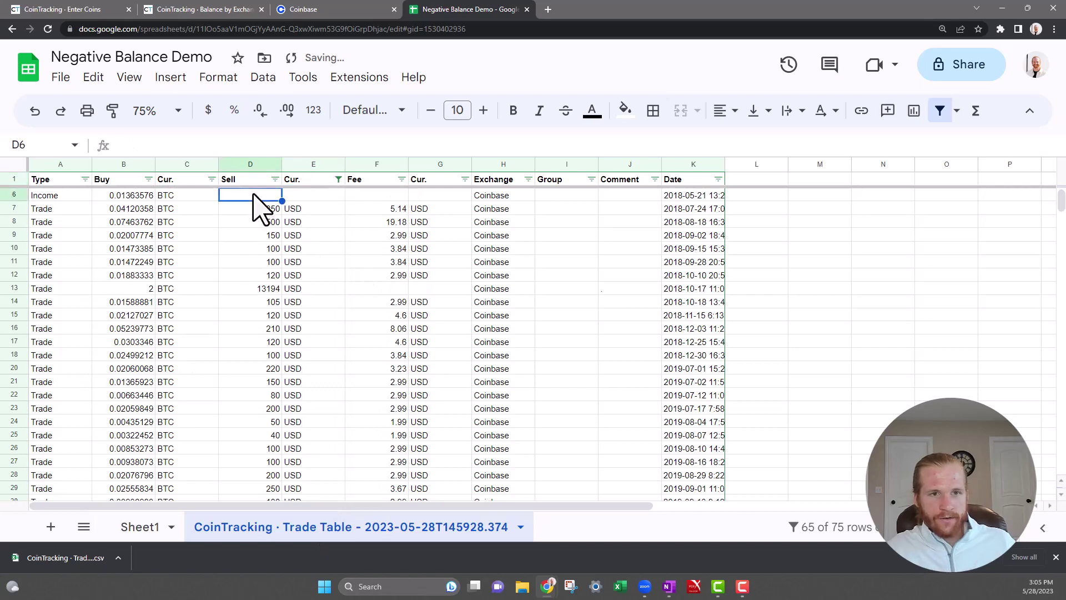
key(shift+Right)
key(ctrl+shift+Down)
key(ctrl+shift+Down)
key(ctrl+shift+Down)
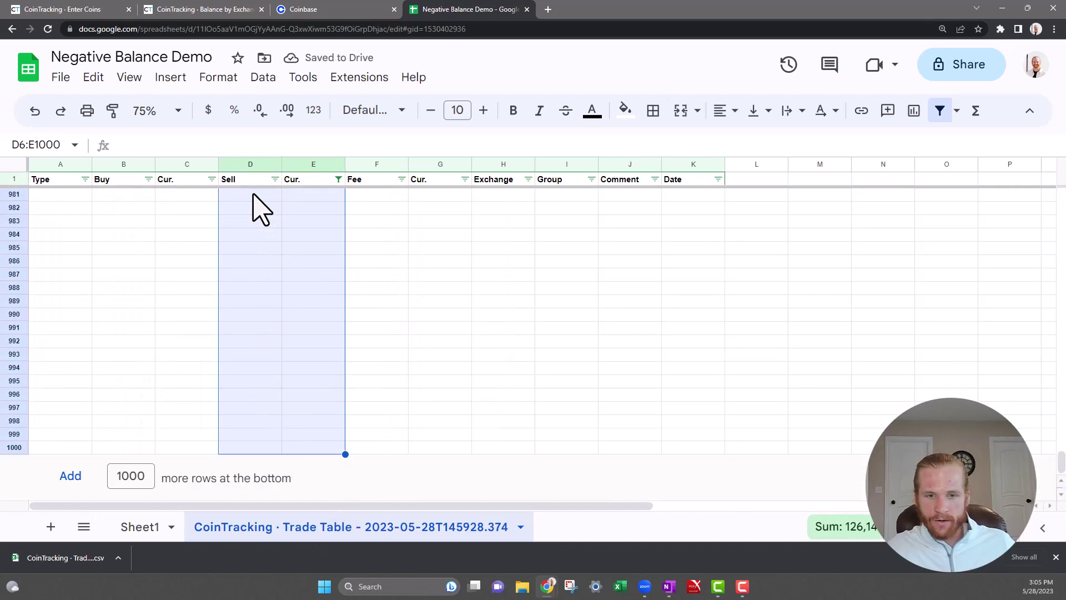
key(Delete)
Cut the remaining non-BTC Sell and fee values down to the last row.
key(ctrl+Up)
key(Right)
key(Up)
key(Up)
key(Up)
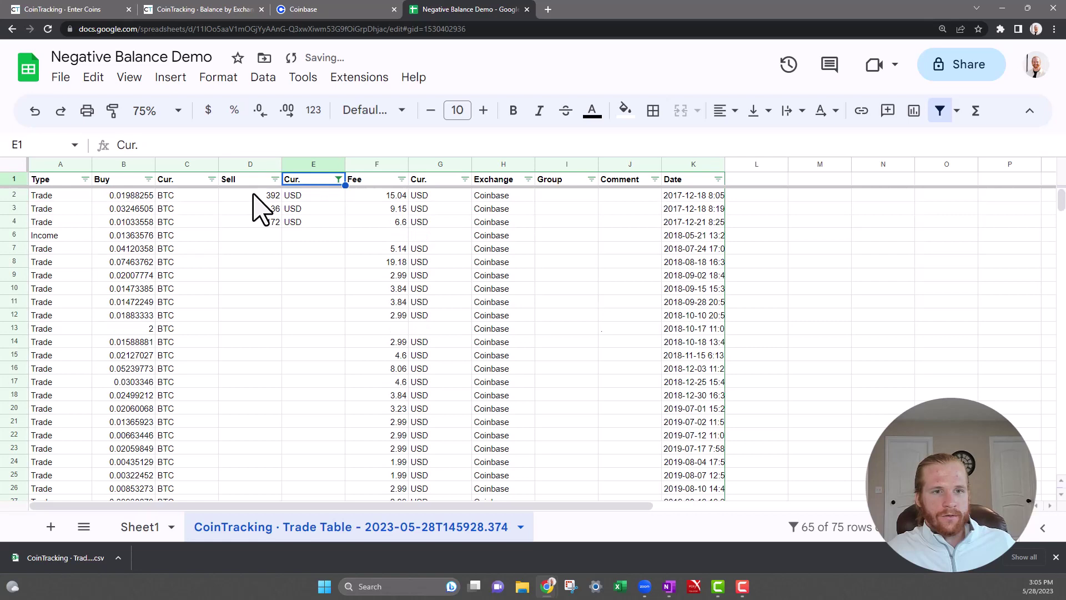
key(Left)
key(Down)
key(shift+Down)
key(shift+Right)
key(shift+Down)
key(shift+Right)
key(shift+Right)
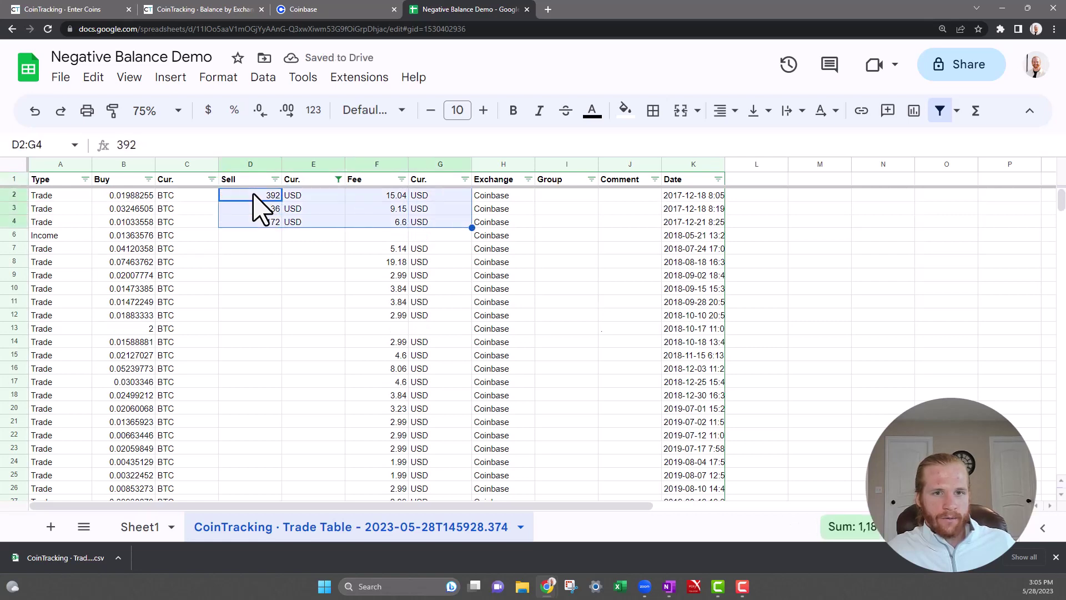
key(ctrl+shift+Down)
key(ctrl+x)
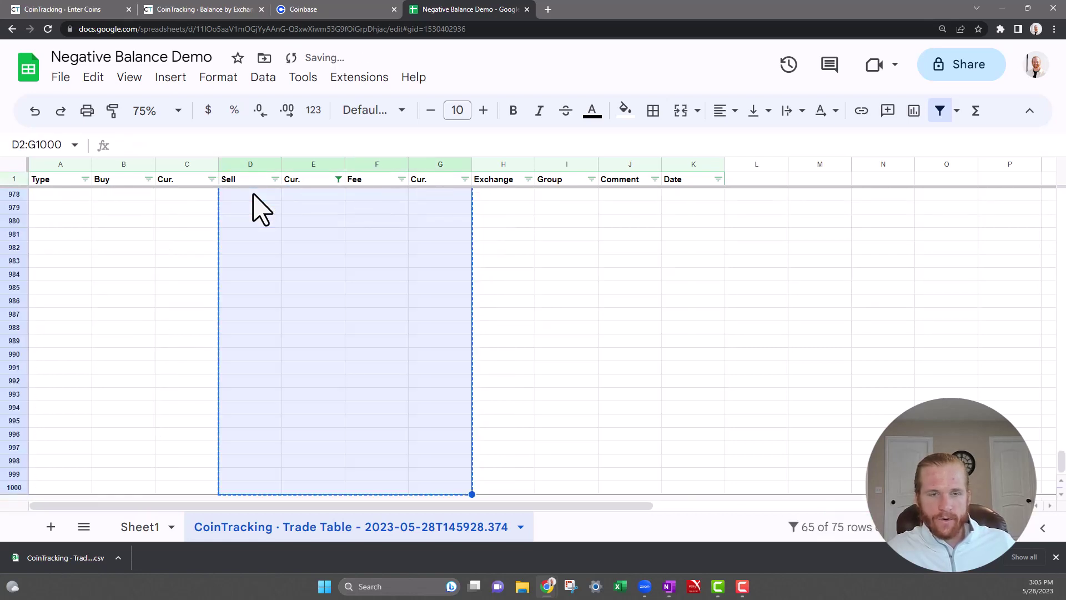
key(ctrl+Up)
Reset the Sell currency filter so all rows show again.
click(338, 179)
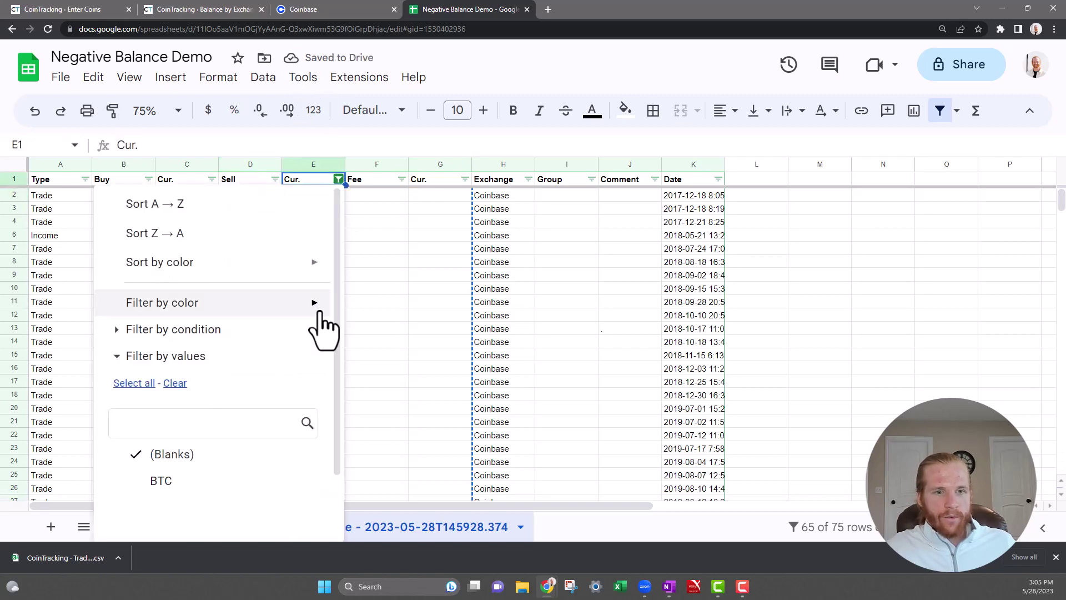
click(138, 383)
scroll(249, 444, down, 2)
click(279, 514)
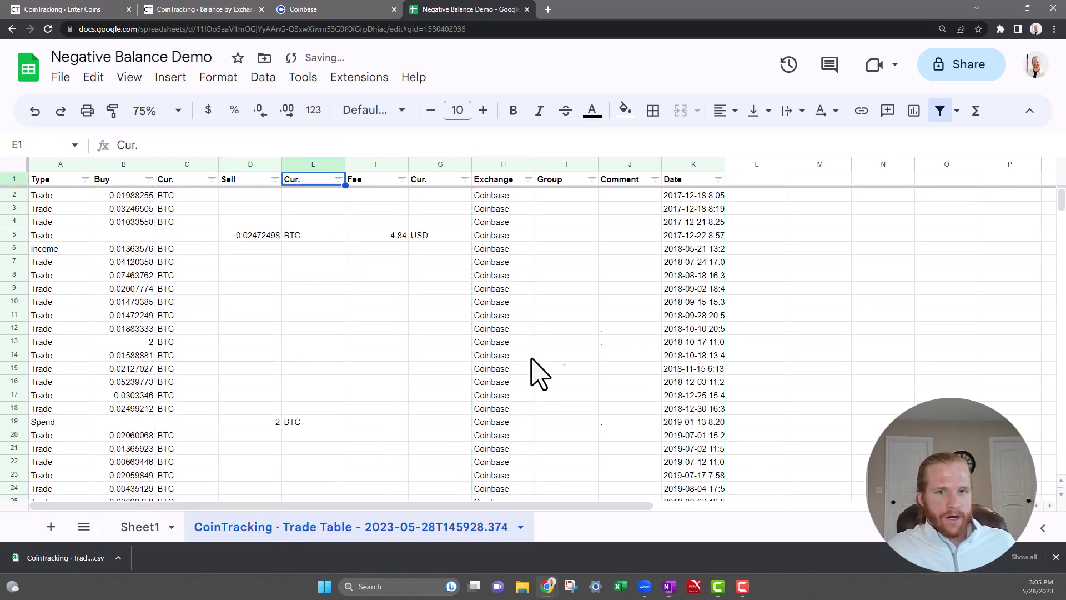
click(540, 328)
click(399, 290)
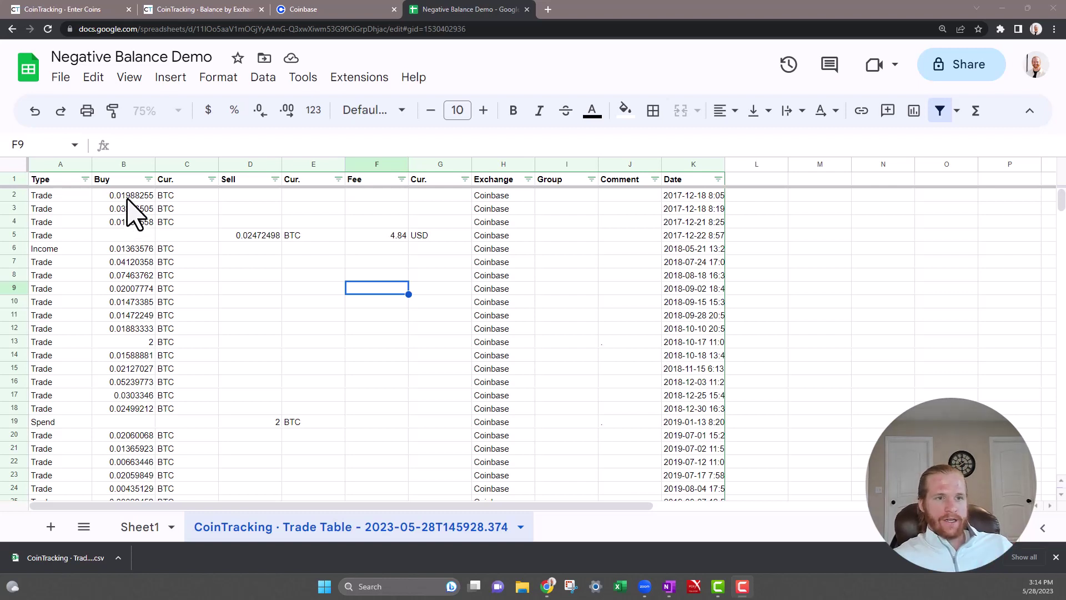
drag(127, 196, 124, 223)
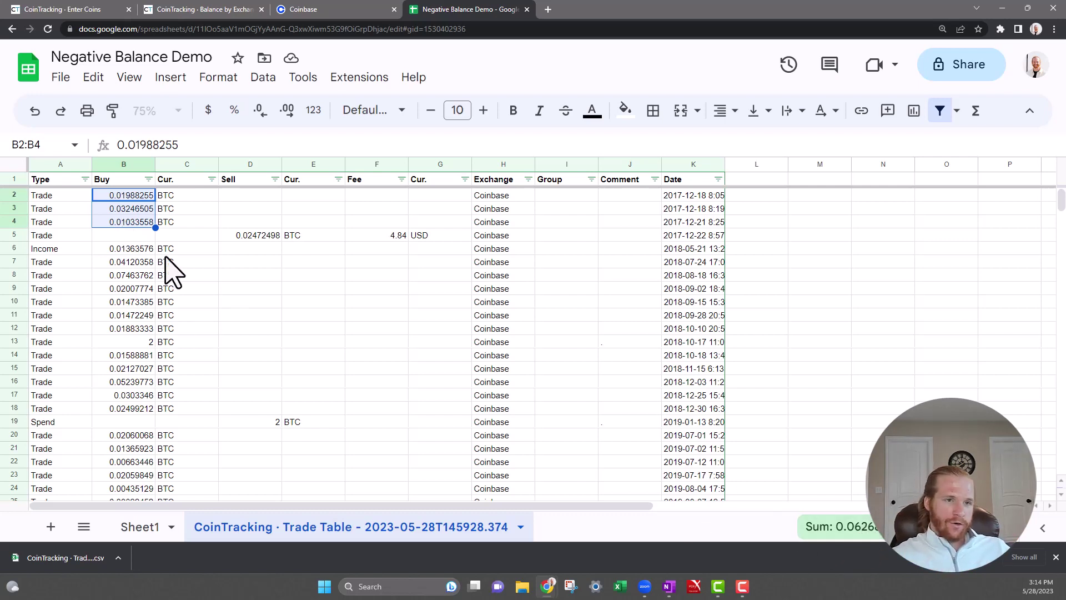
click(258, 237)
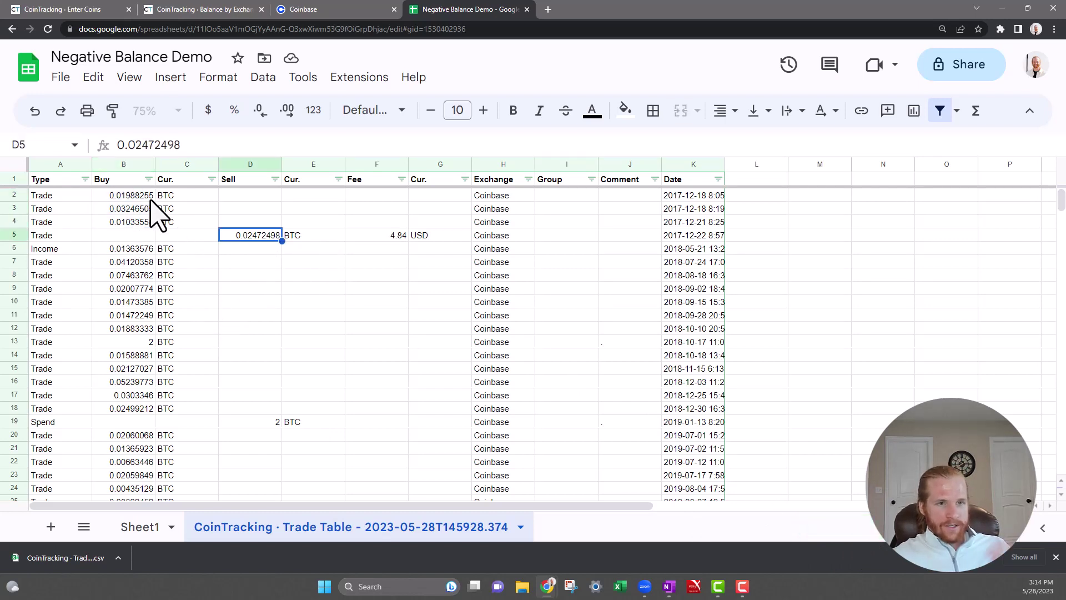
drag(150, 200, 150, 414)
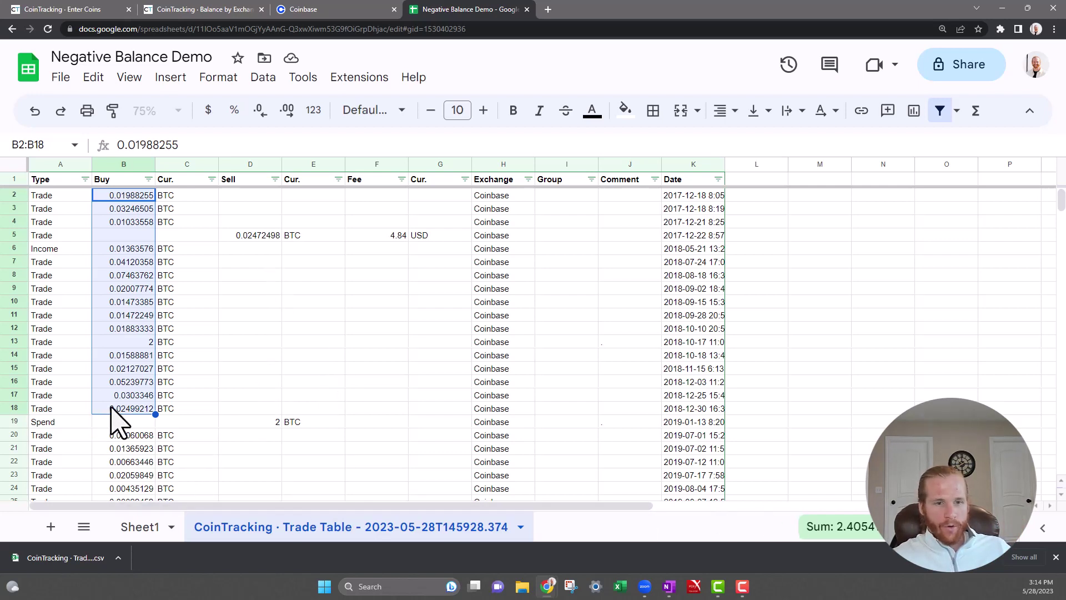
drag(262, 236, 283, 422)
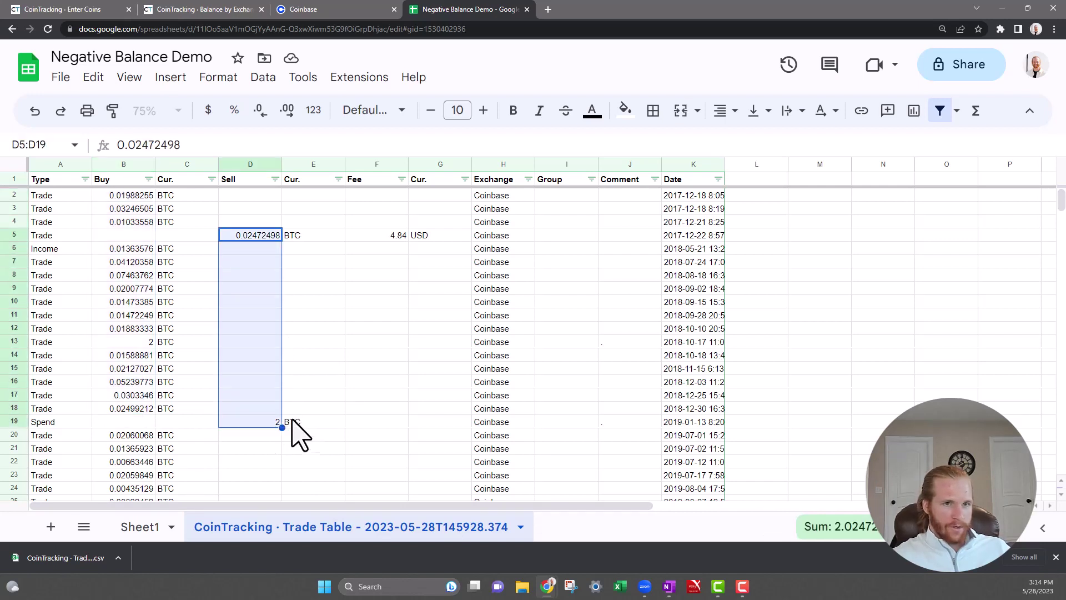
Insert a blank row 66 above the first 2022 entry.
scroll(272, 422, down, 15)
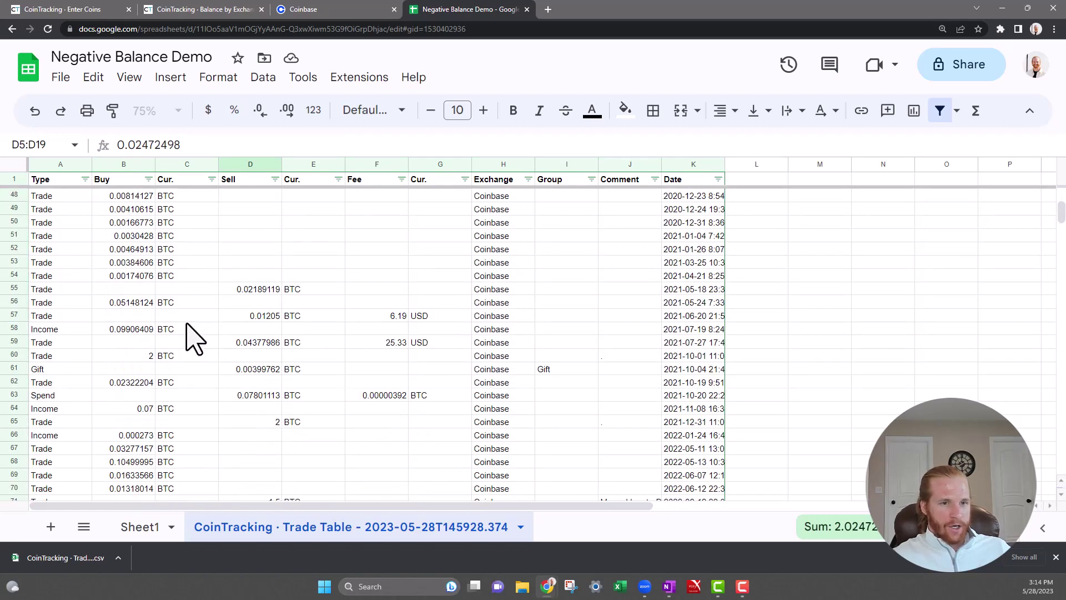
click(109, 437)
click(17, 436)
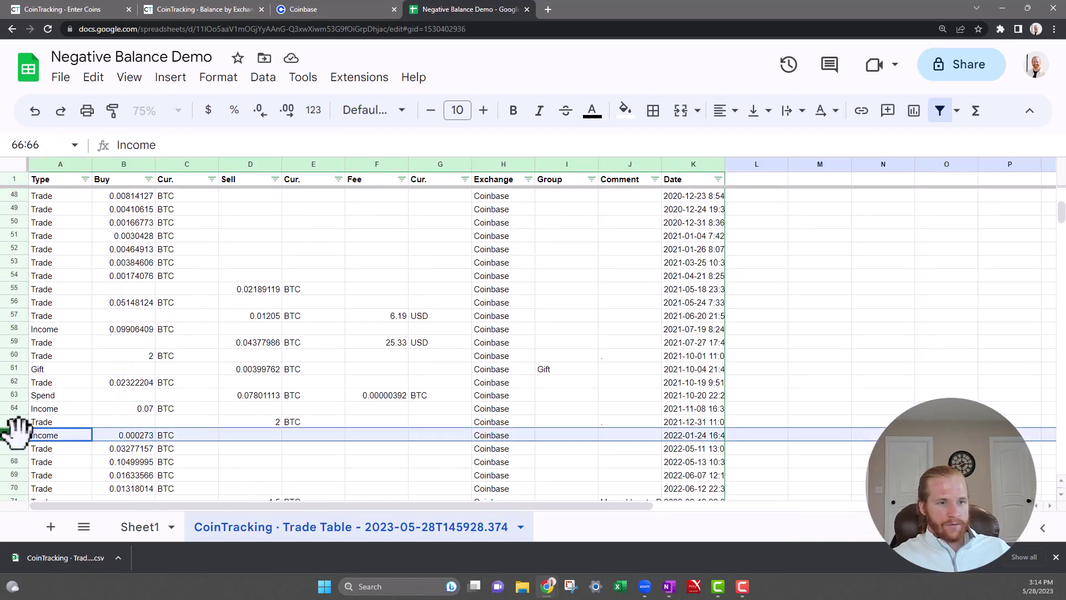
right_click(21, 431)
click(105, 253)
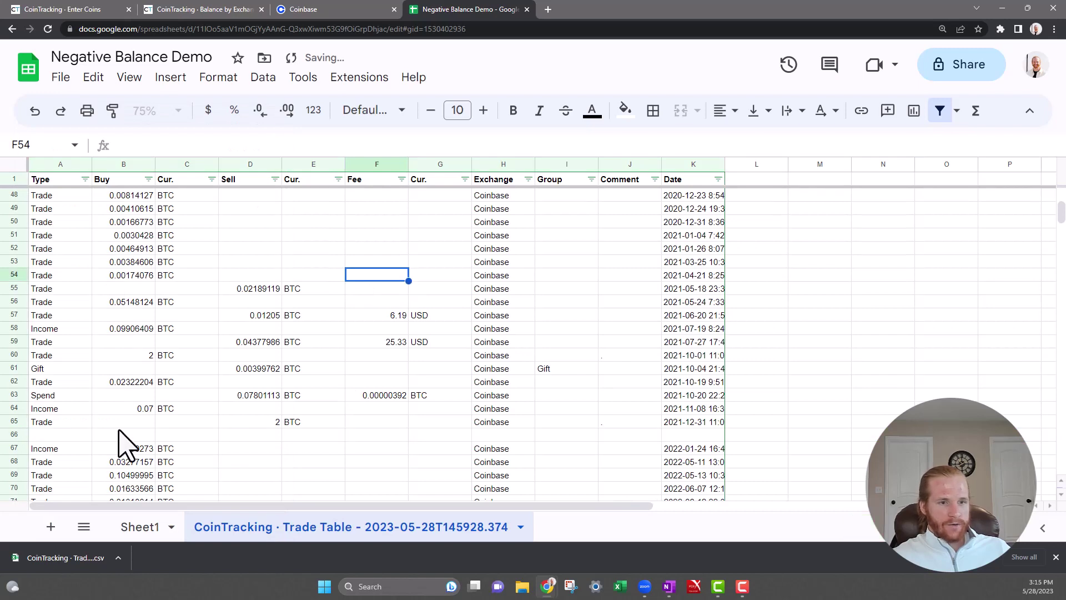
Put =SUM(B2:B65) totals in B66 and D66, giving 5.27476238 and 4.18445478.
click(139, 436)
text(=sum)
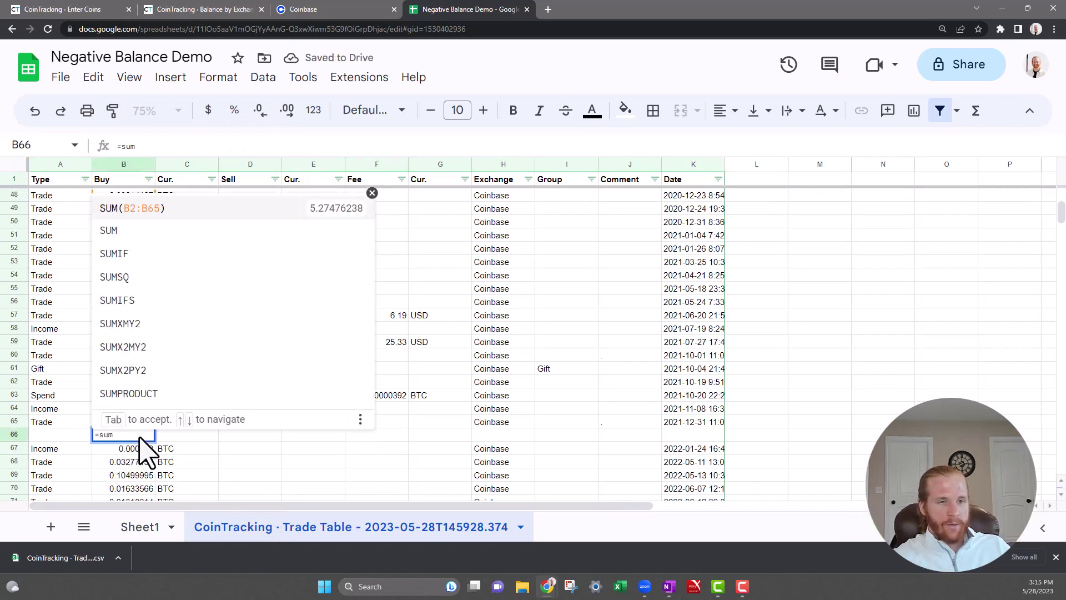
key(Tab)
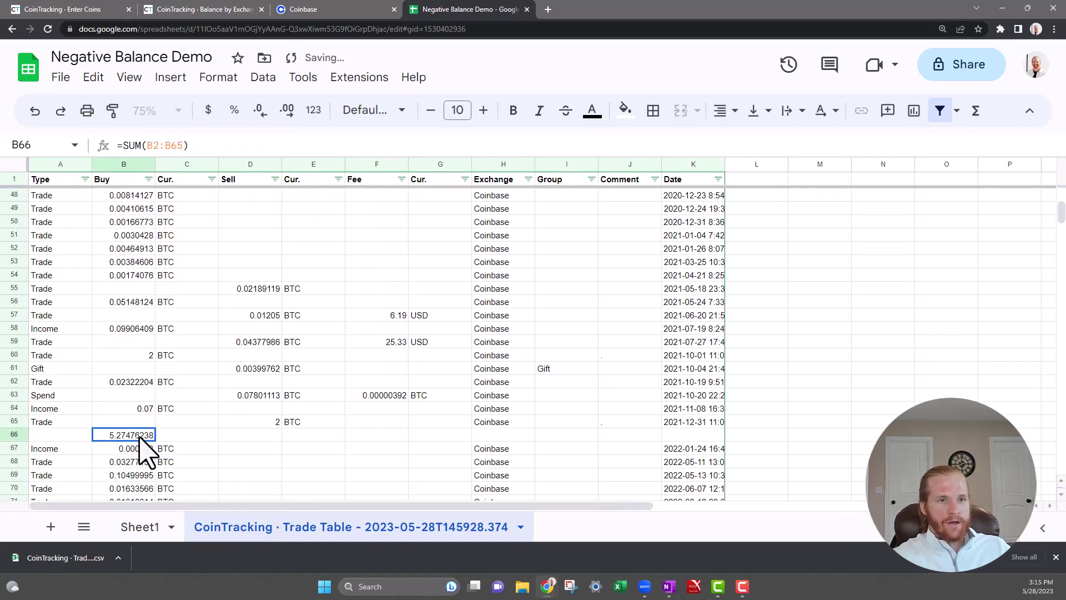
key(Right)
key(Right)
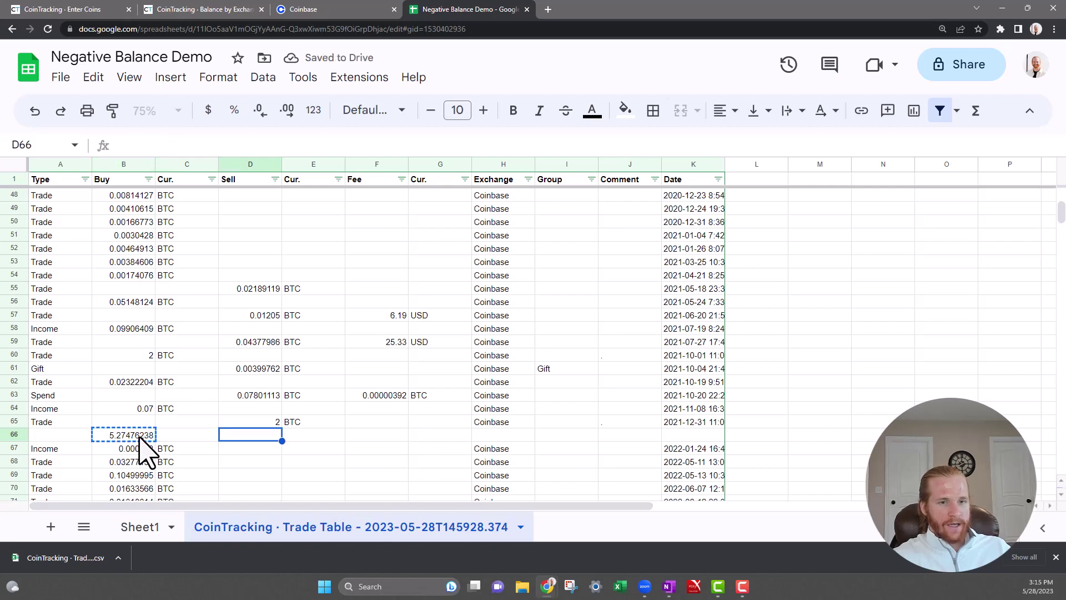
key(ctrl+v)
key(Right)
key(Left)
key(Left)
key(Left)
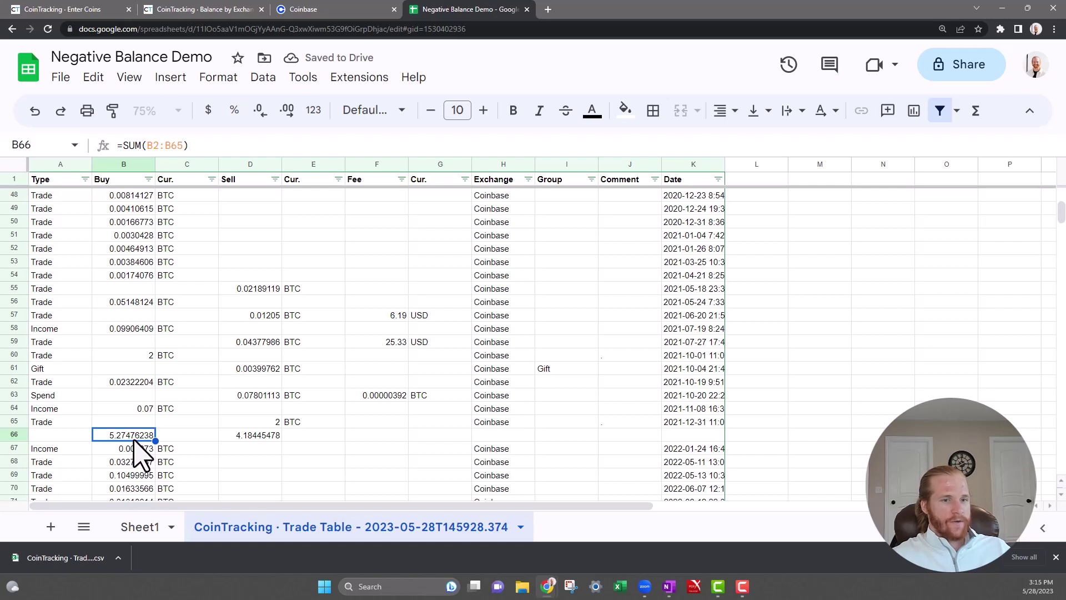
click(259, 438)
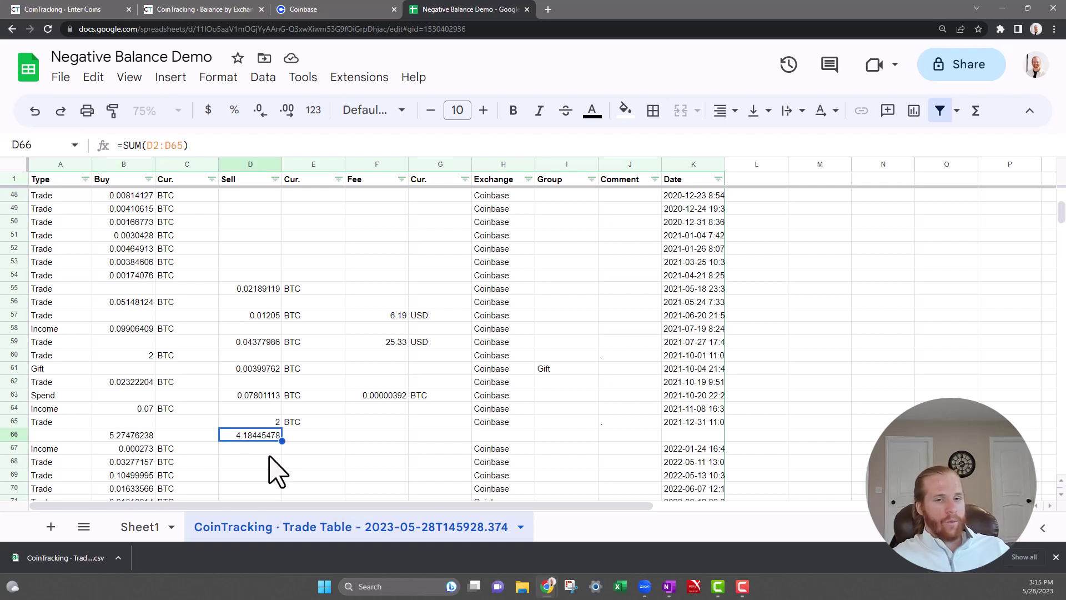
Delete the old sum row 66 and check the manual entry's currency.
right_click(13, 434)
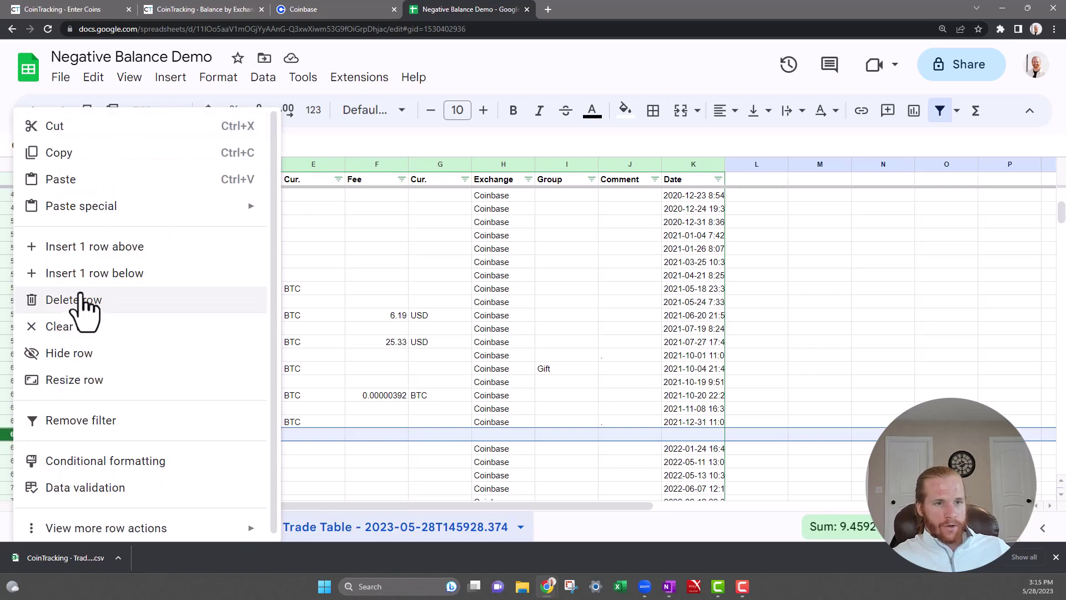
click(103, 302)
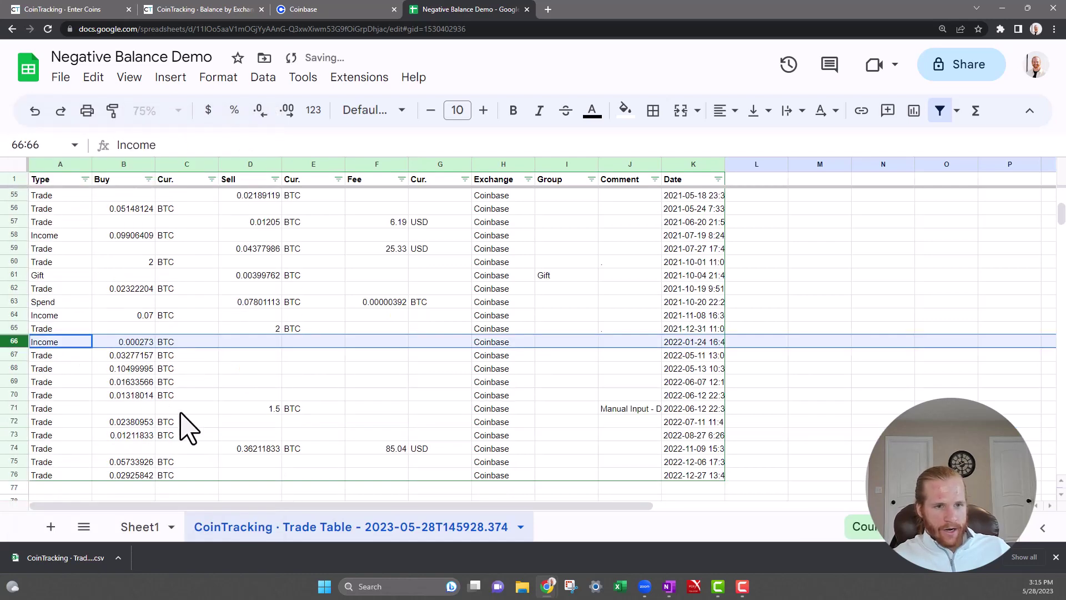
click(148, 423)
click(307, 407)
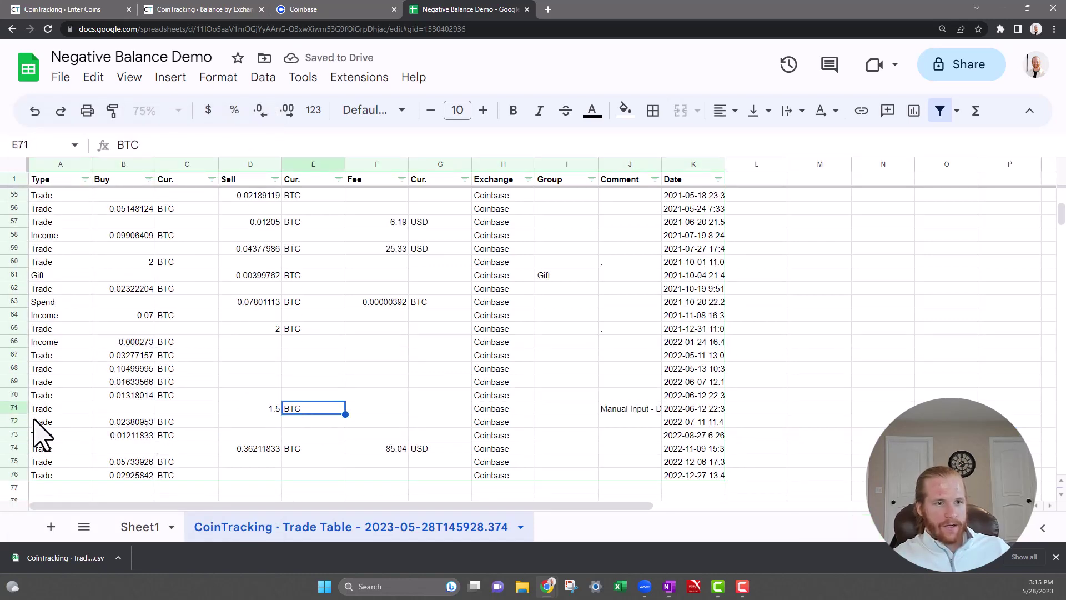
Insert a blank row 72 below the 1.5 BTC manual entry.
click(14, 421)
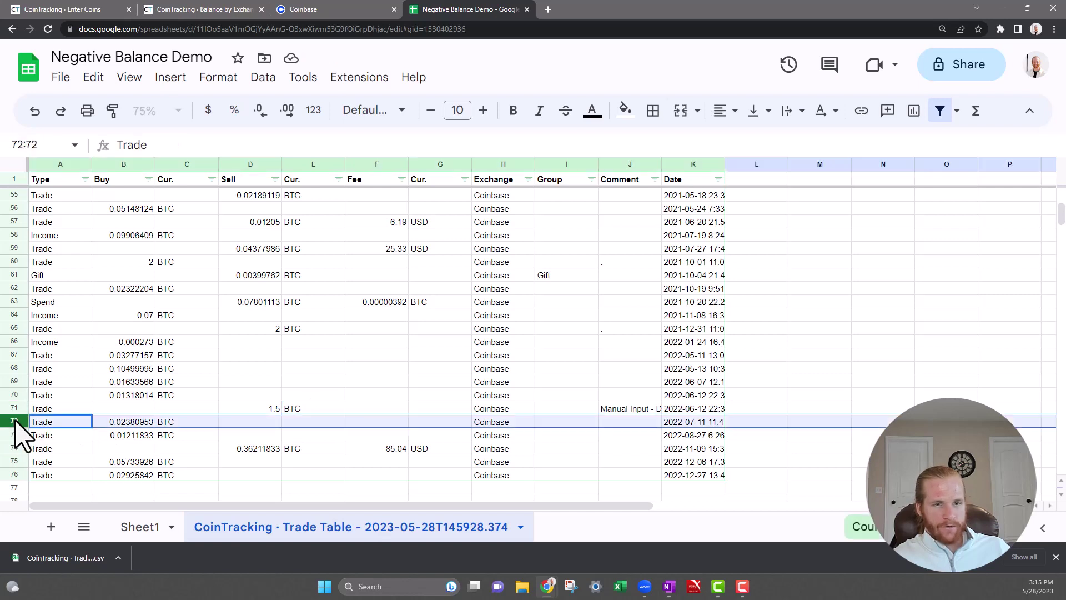
right_click(14, 422)
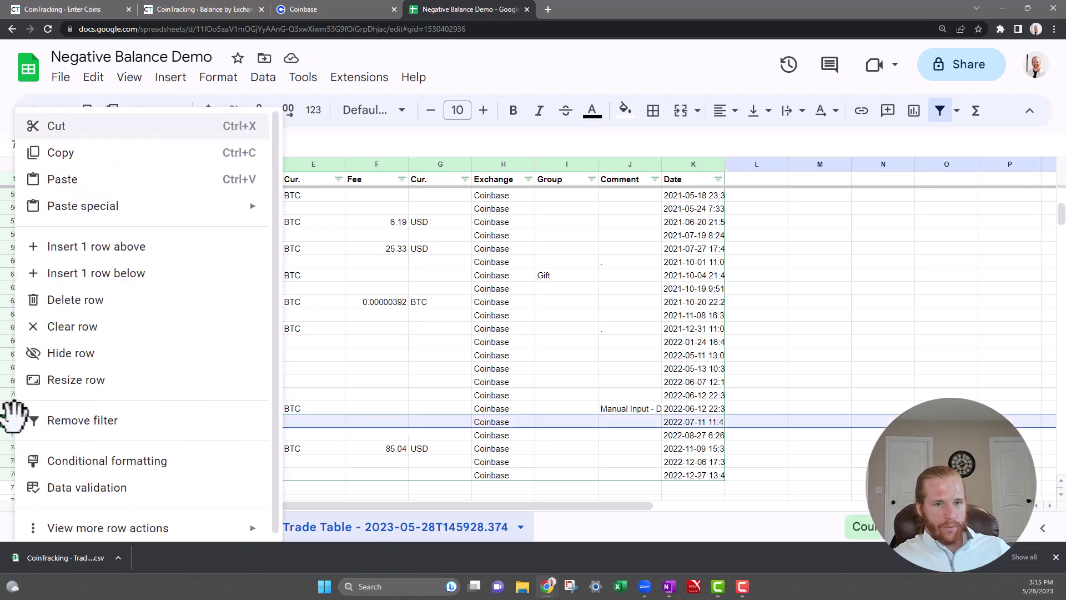
click(116, 250)
click(389, 397)
Enter =SUM(B2:B71) totals in B72 and D72: 5.4423227 bought, 5.68445478 sold.
click(129, 422)
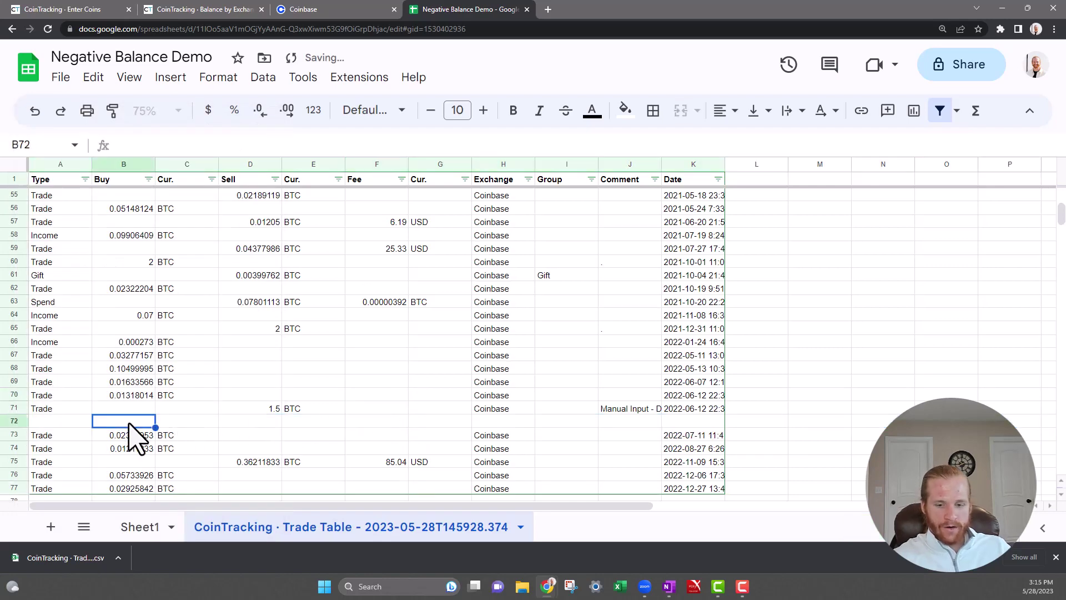
text(=sum)
key(Tab)
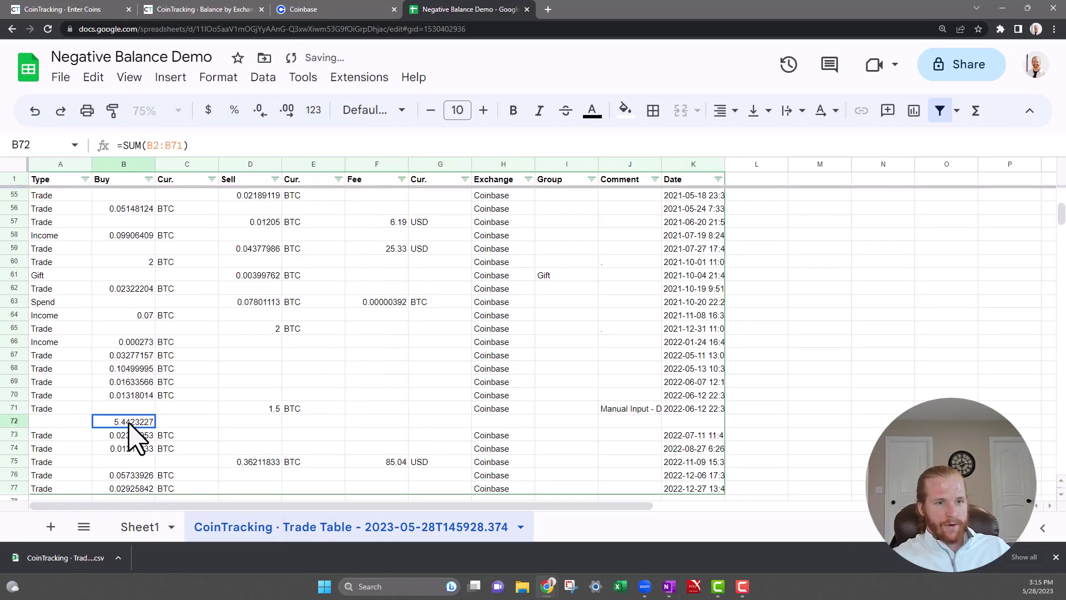
key(ctrl+c)
key(Right)
key(Right)
key(ctrl+v)
click(214, 425)
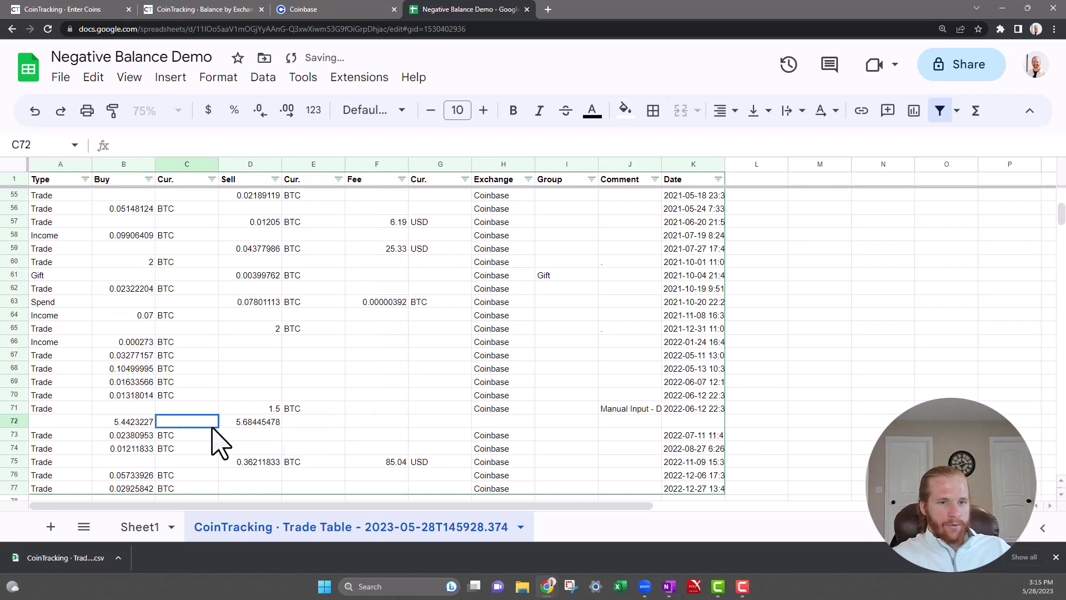
drag(124, 425, 328, 427)
click(263, 424)
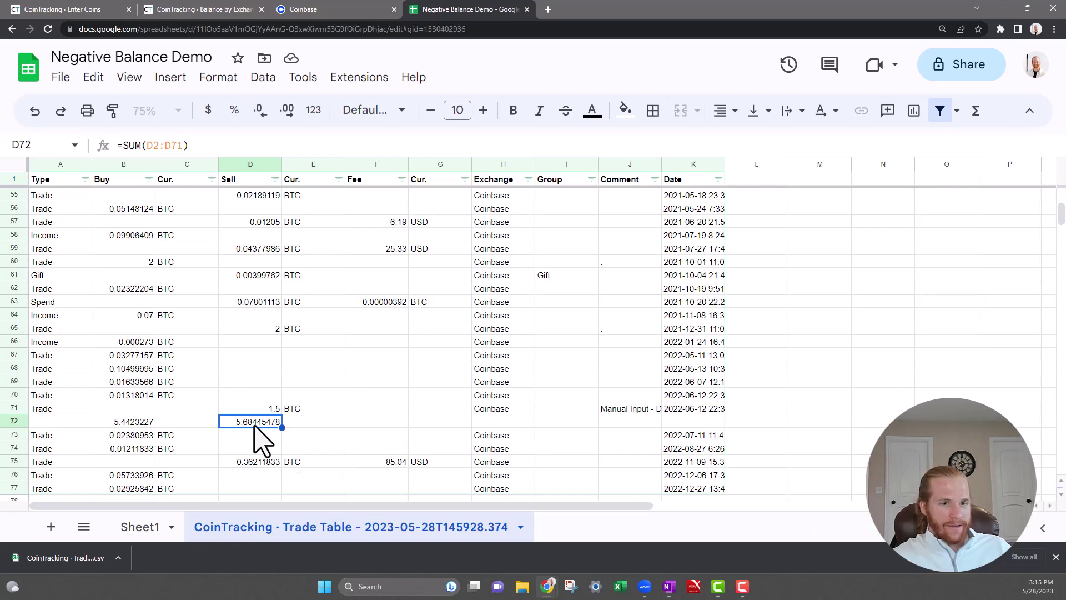
click(131, 425)
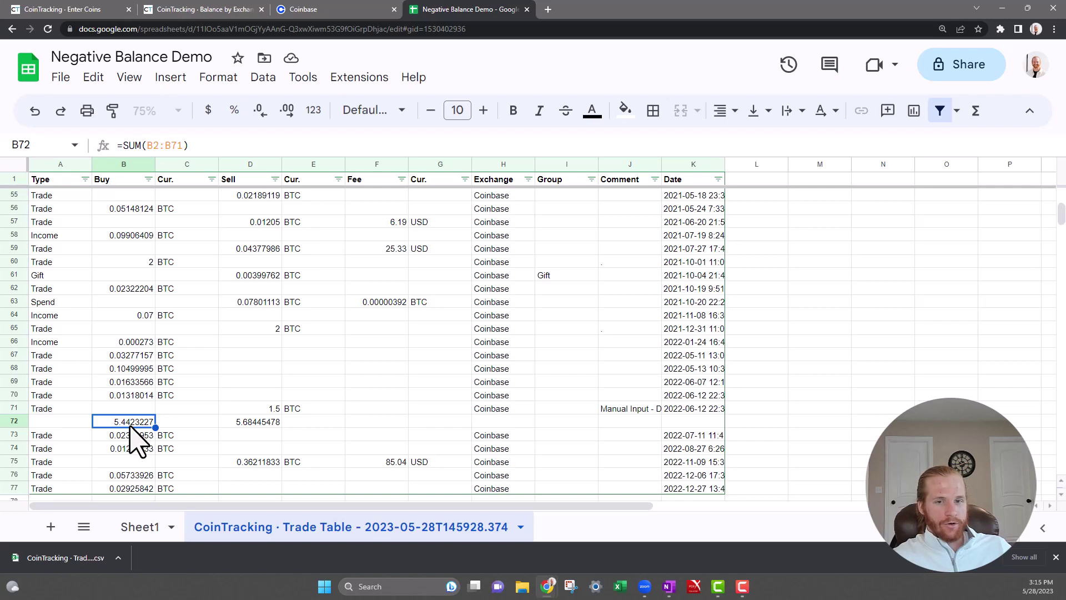
Shade the 1.5 BTC manual entry row 71 light pink.
click(695, 409)
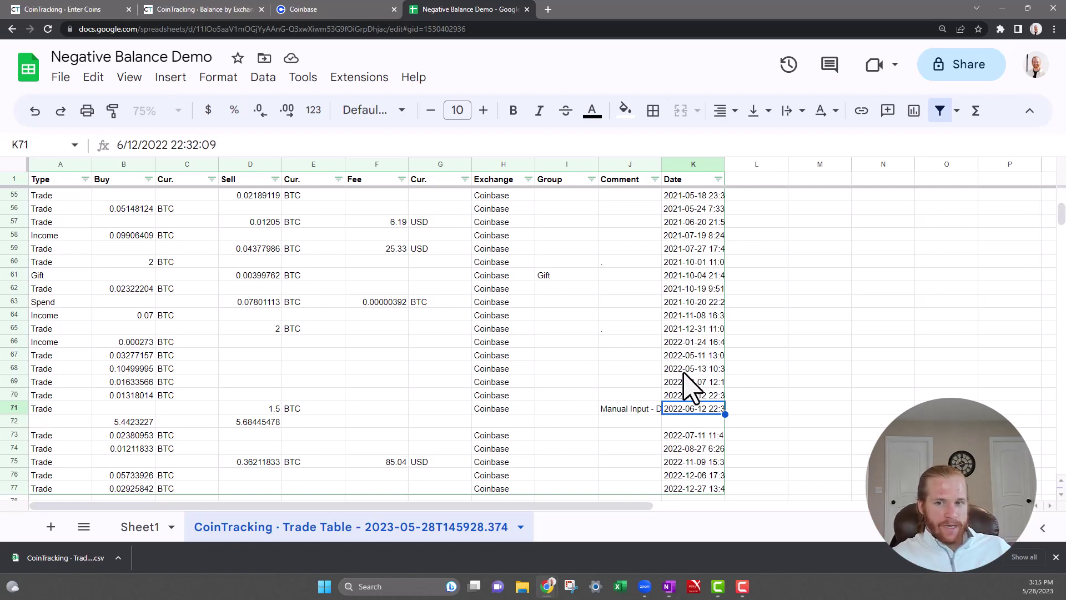
drag(245, 409, 309, 410)
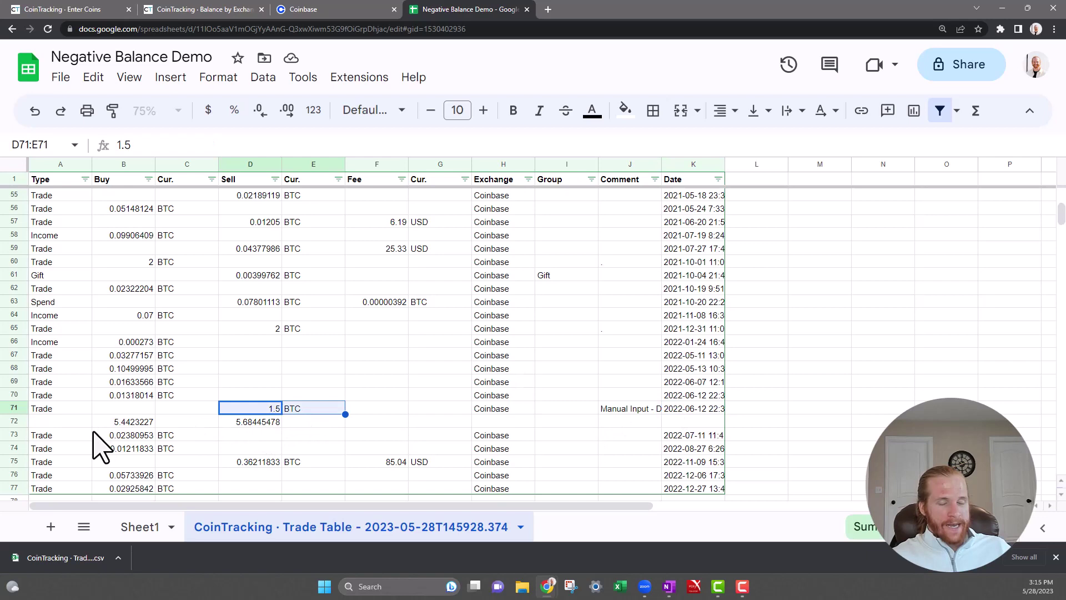
drag(41, 409, 666, 408)
click(625, 110)
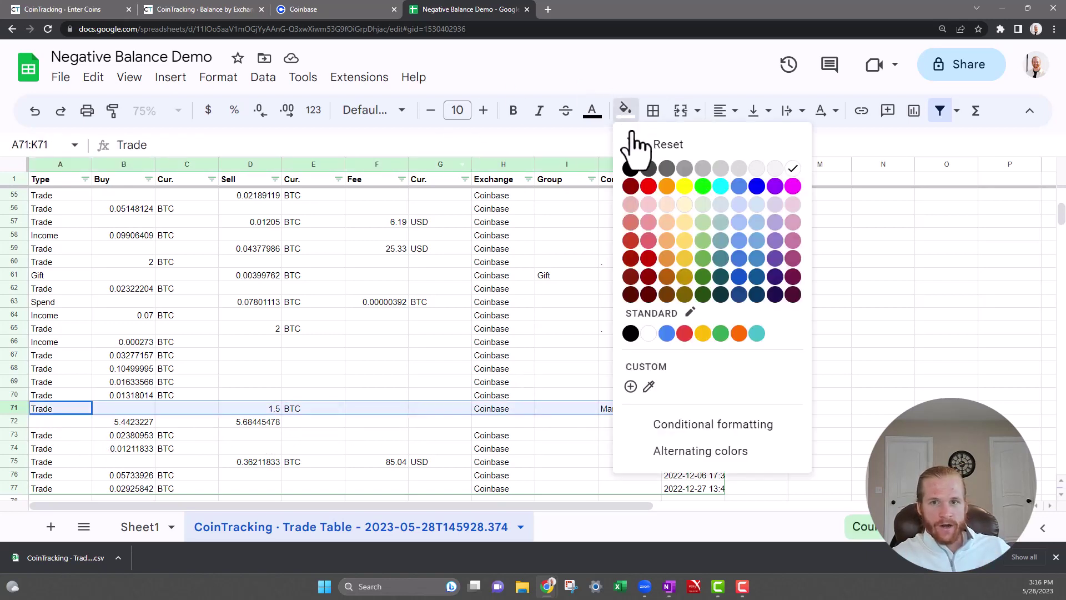
click(649, 204)
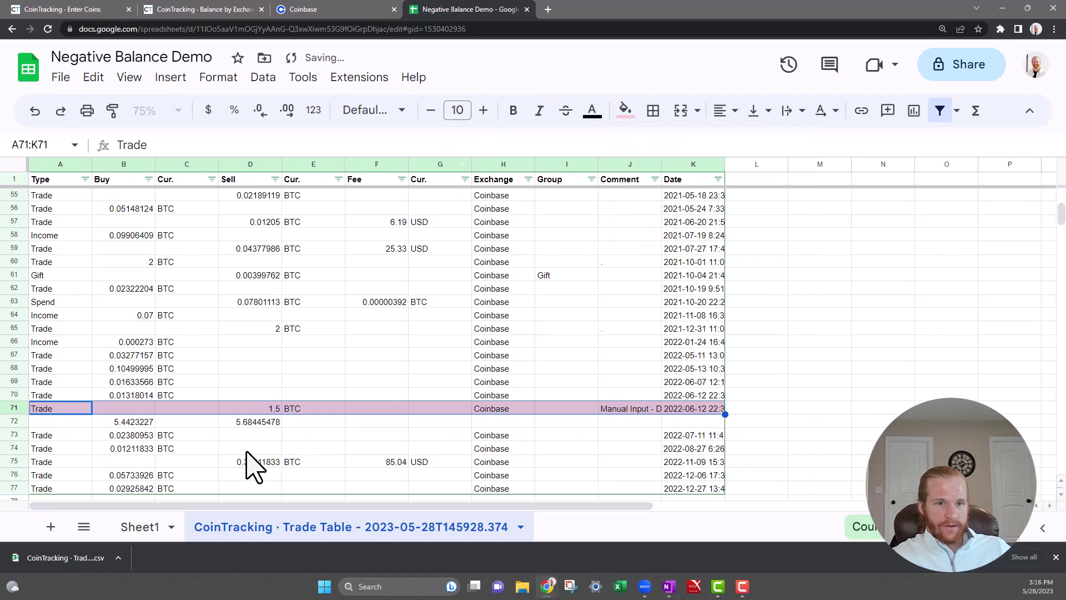
click(264, 423)
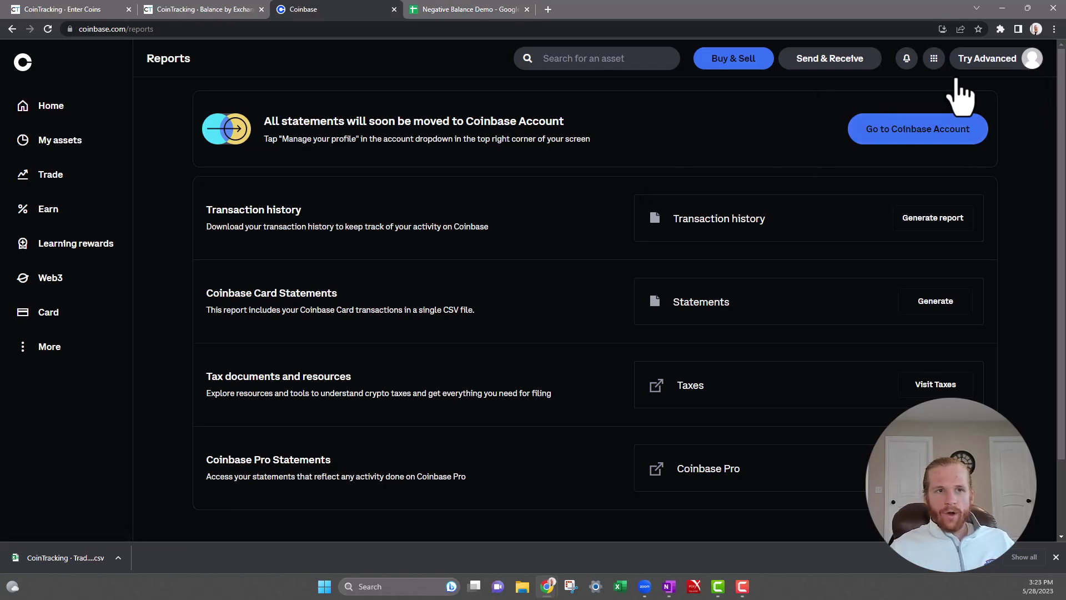
Generate Coinbase's Transaction history report as a CSV from the Reports page.
click(1031, 59)
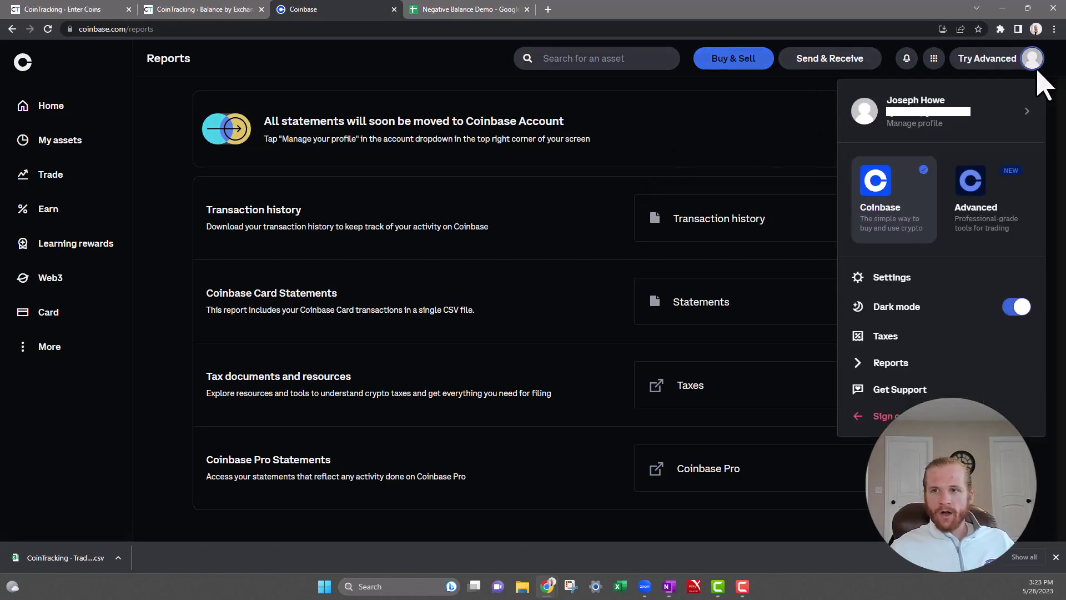
click(899, 365)
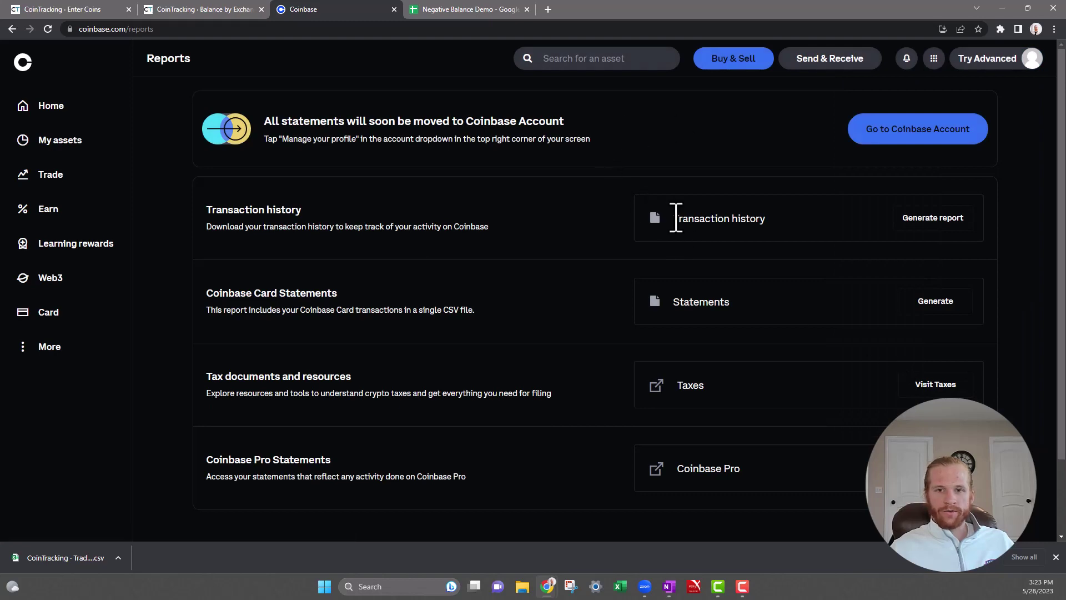
drag(669, 224, 784, 227)
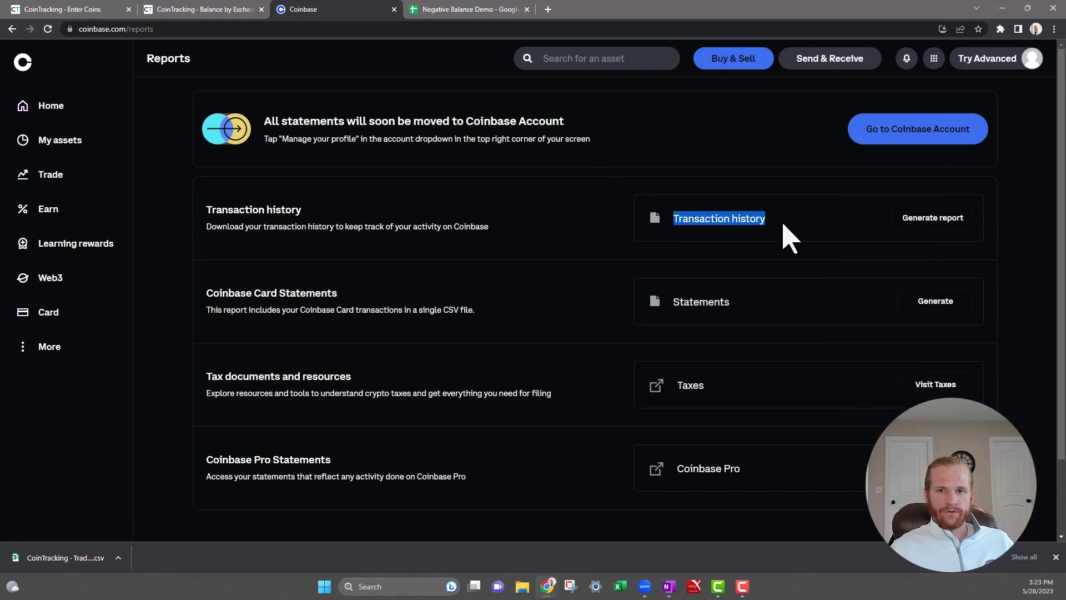
click(941, 224)
drag(442, 327, 495, 327)
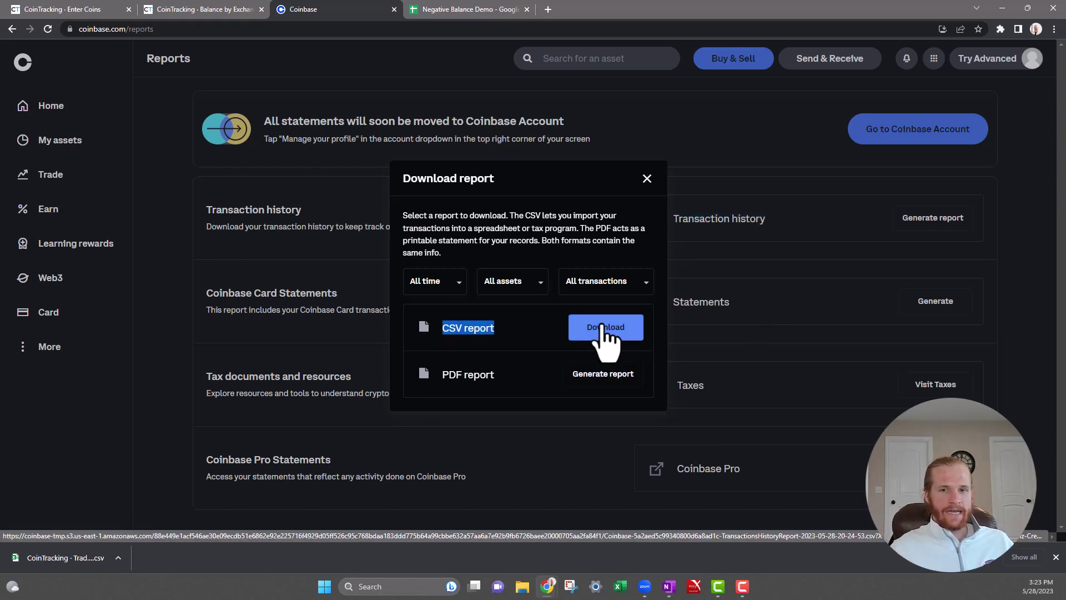
click(646, 179)
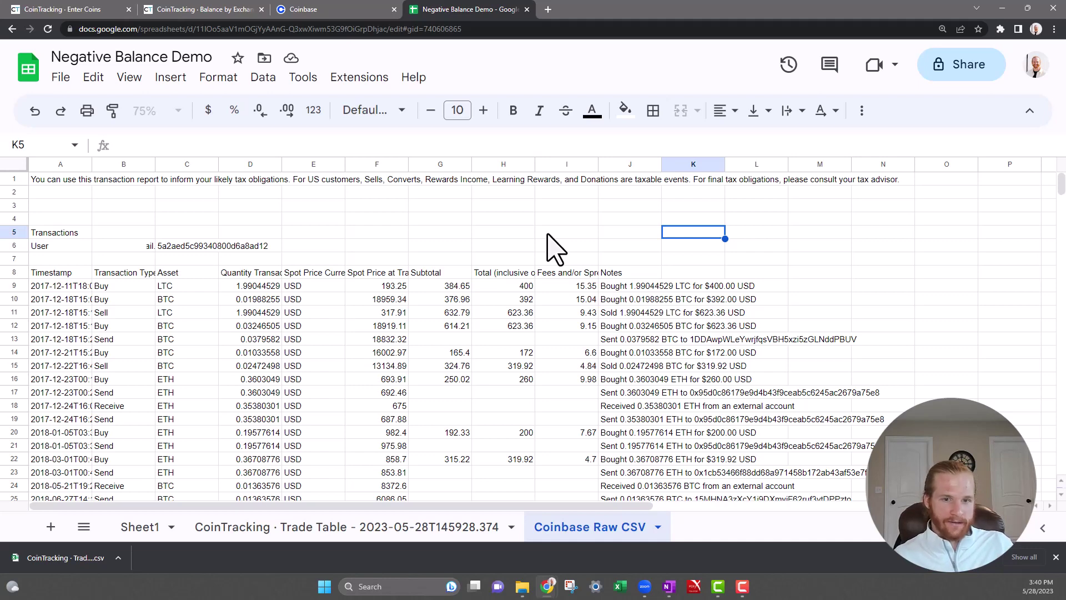
click(411, 529)
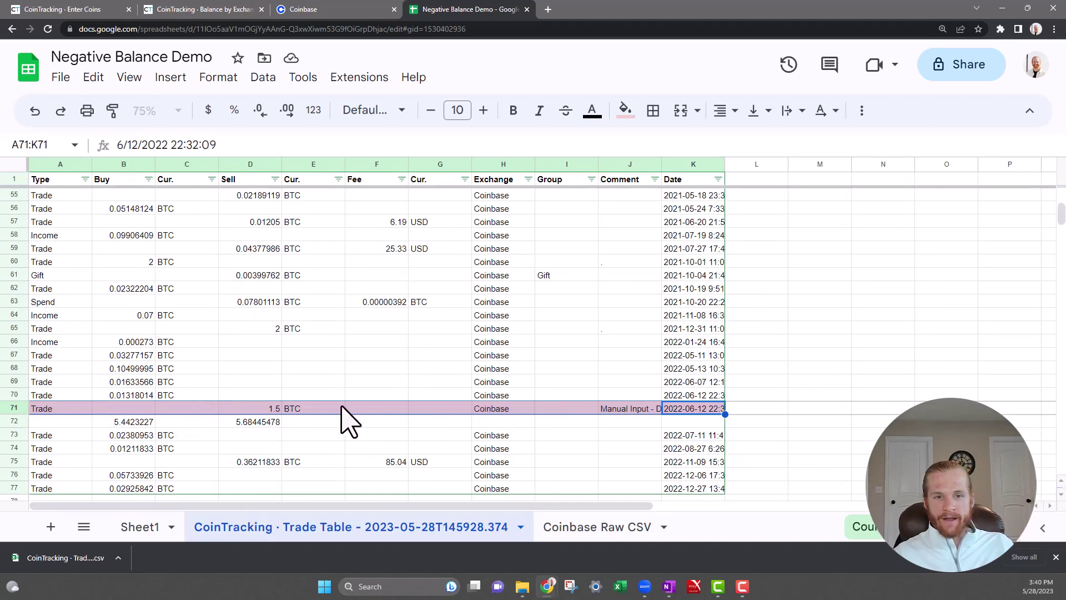
click(127, 409)
drag(61, 412, 690, 412)
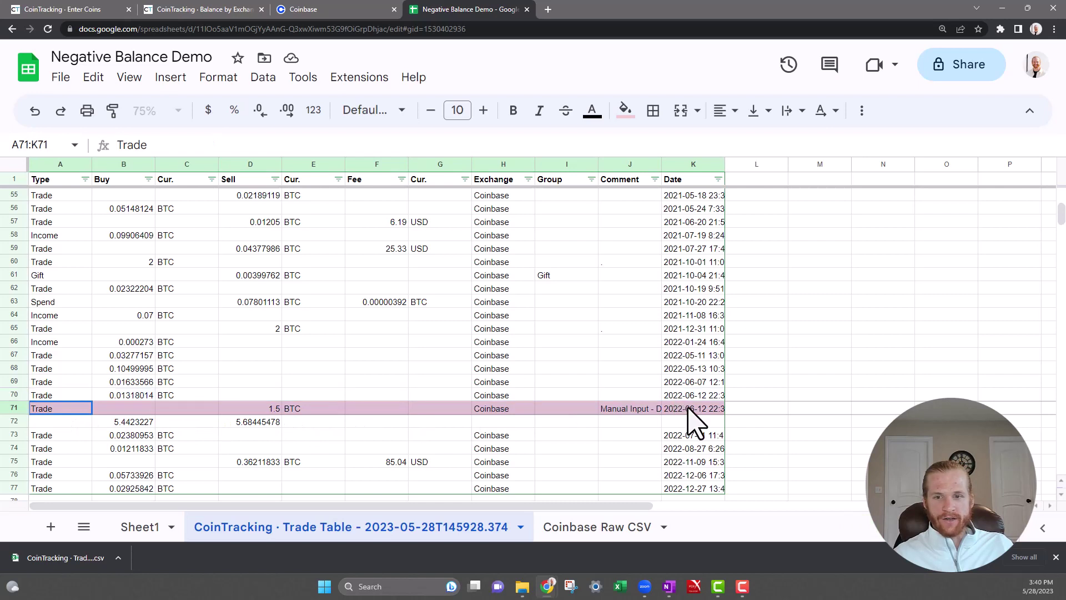
click(694, 412)
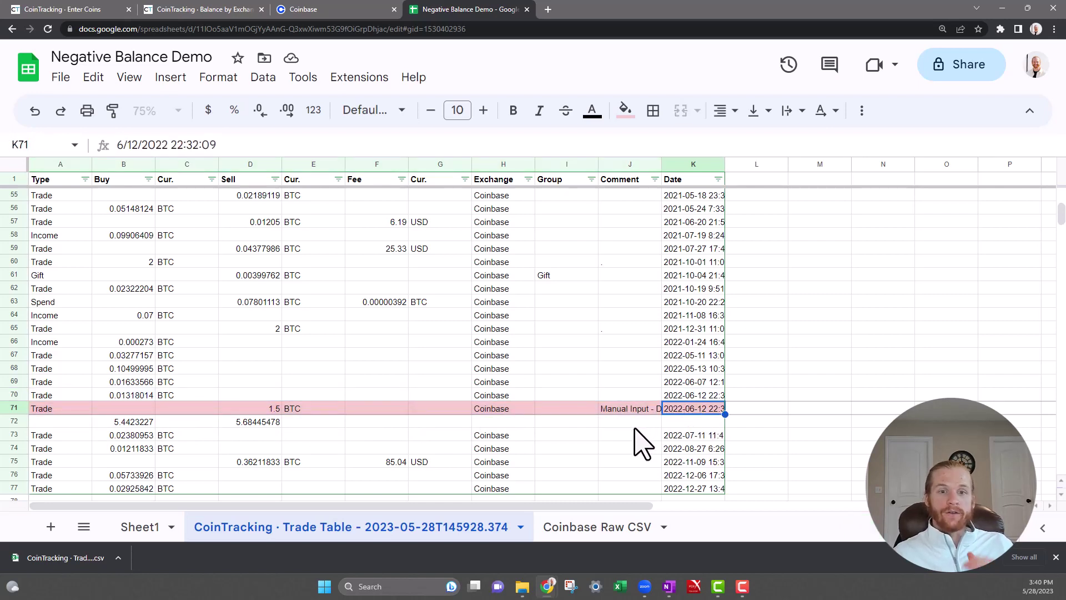
click(608, 529)
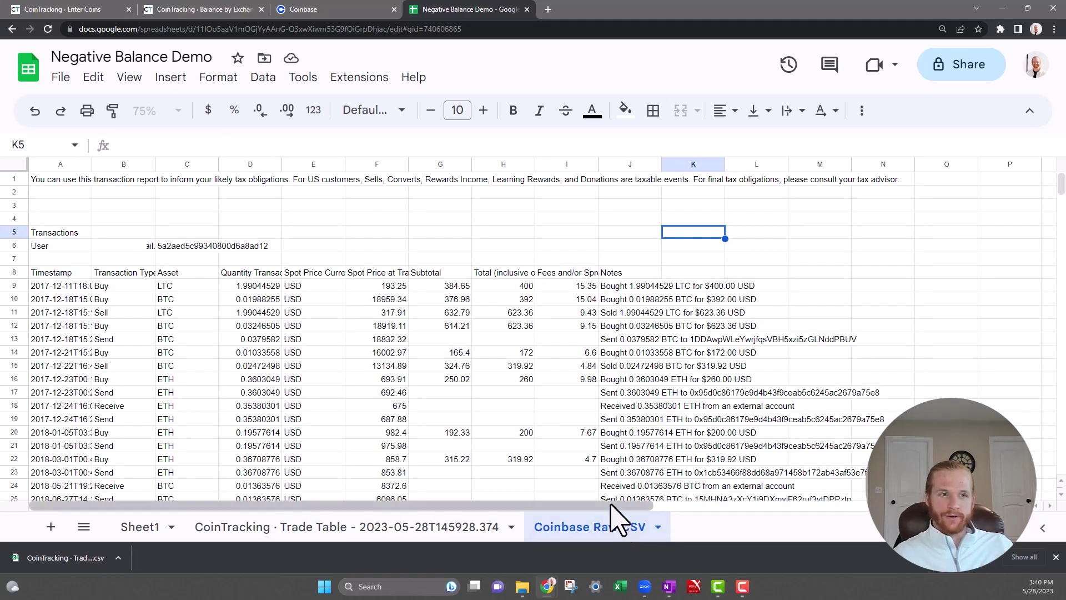
Delete the seven preamble rows above the headers and freeze the header row.
drag(14, 259, 12, 178)
right_click(14, 211)
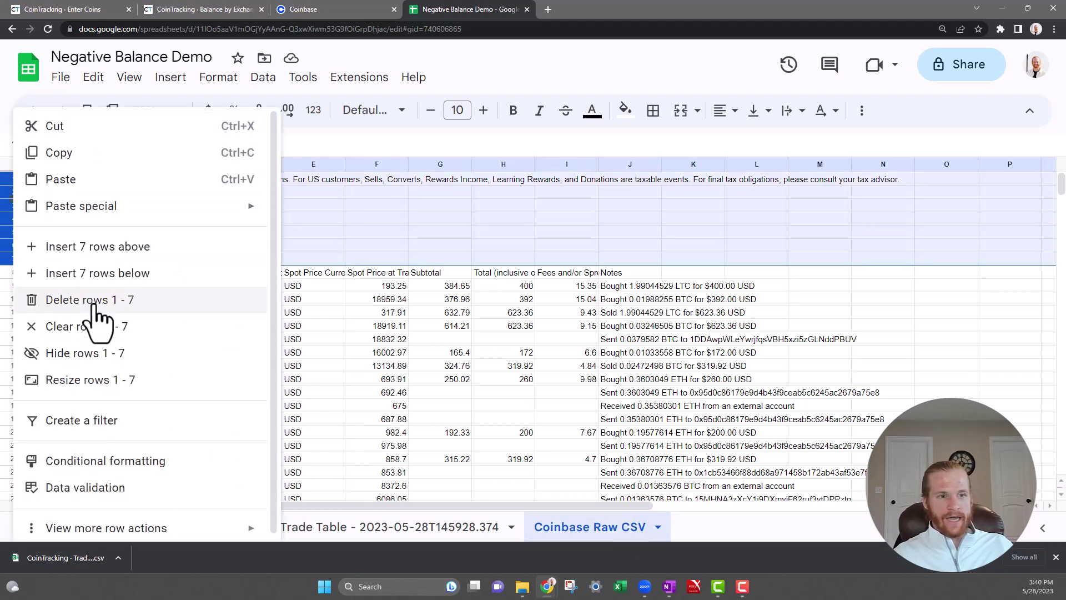
click(139, 299)
click(335, 325)
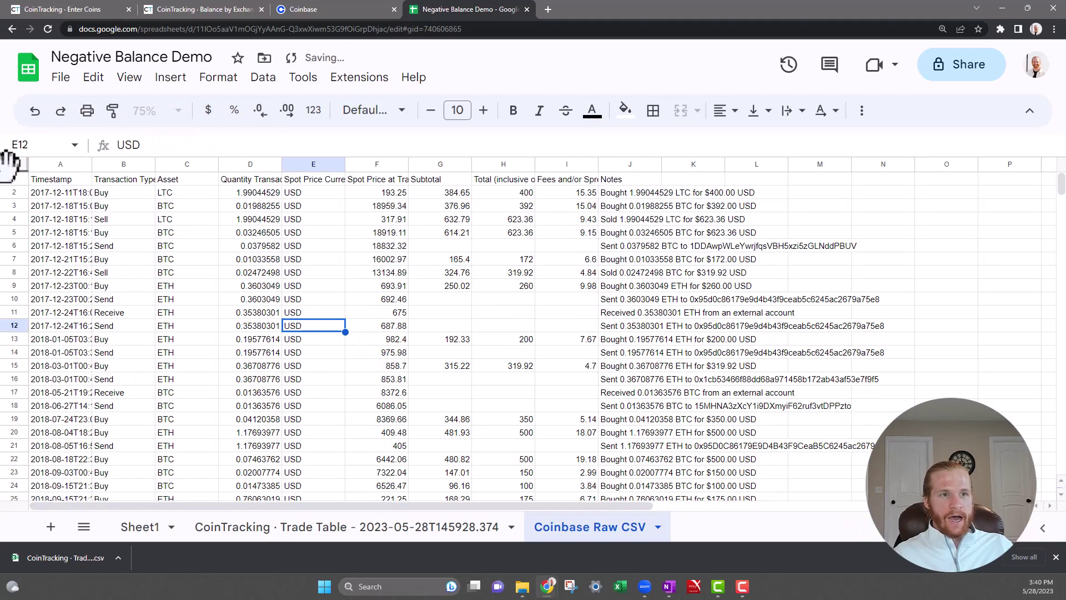
drag(12, 165, 10, 186)
Filter the Asset column to non-BTC entries and delete all those rows.
click(167, 179)
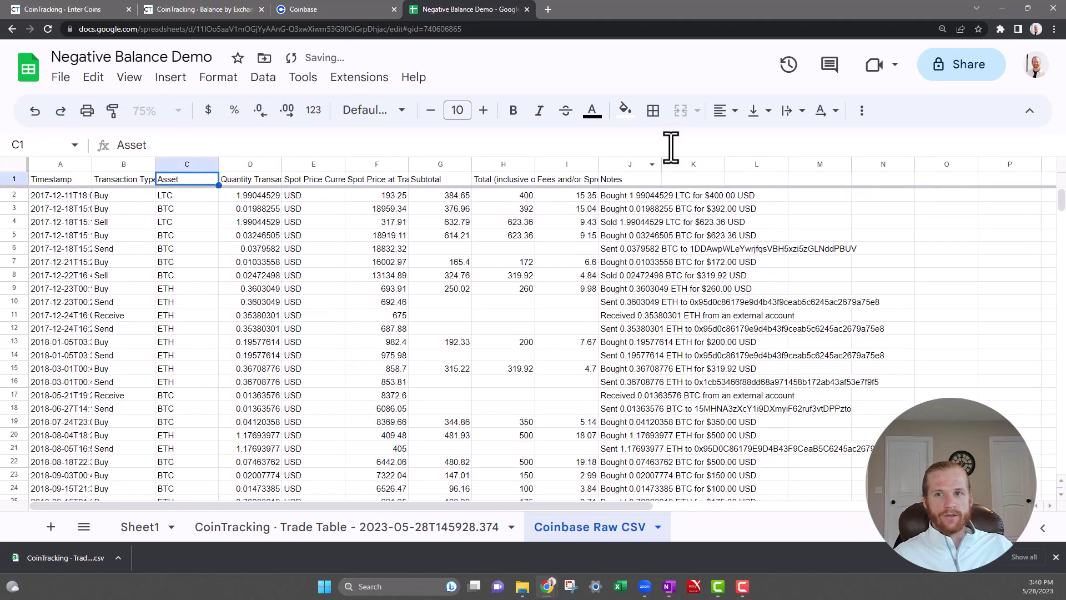
click(861, 110)
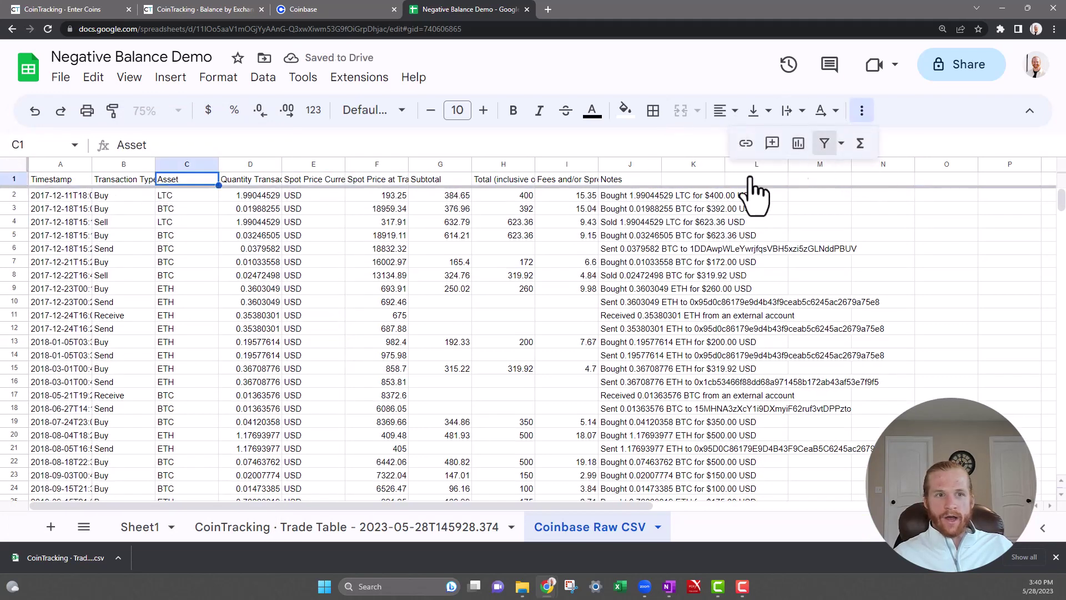
click(824, 144)
click(212, 179)
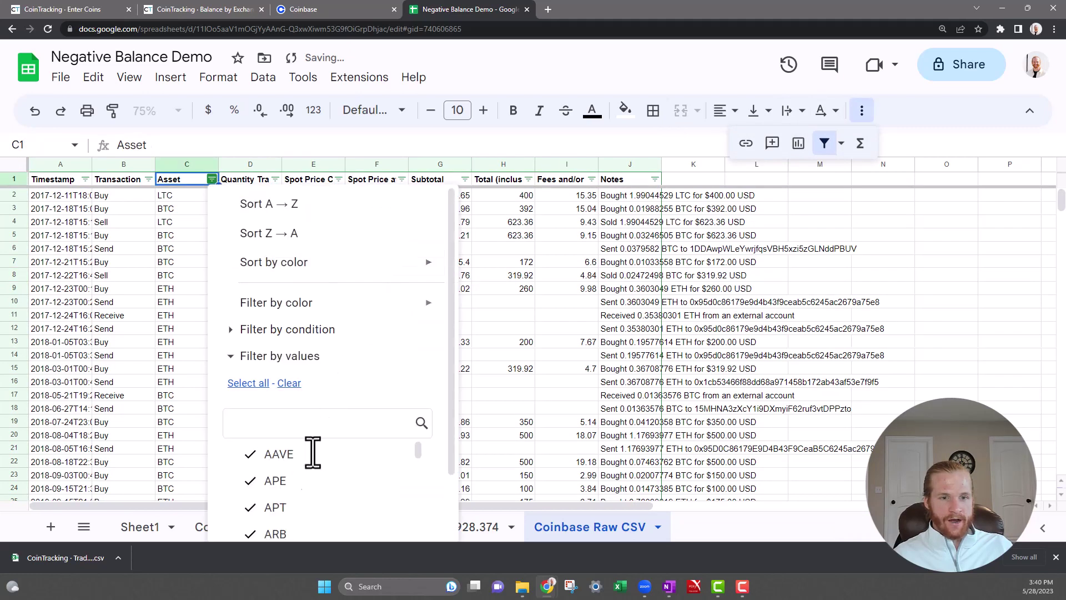
scroll(312, 487, down, 3)
click(346, 509)
scroll(459, 493, down, 3)
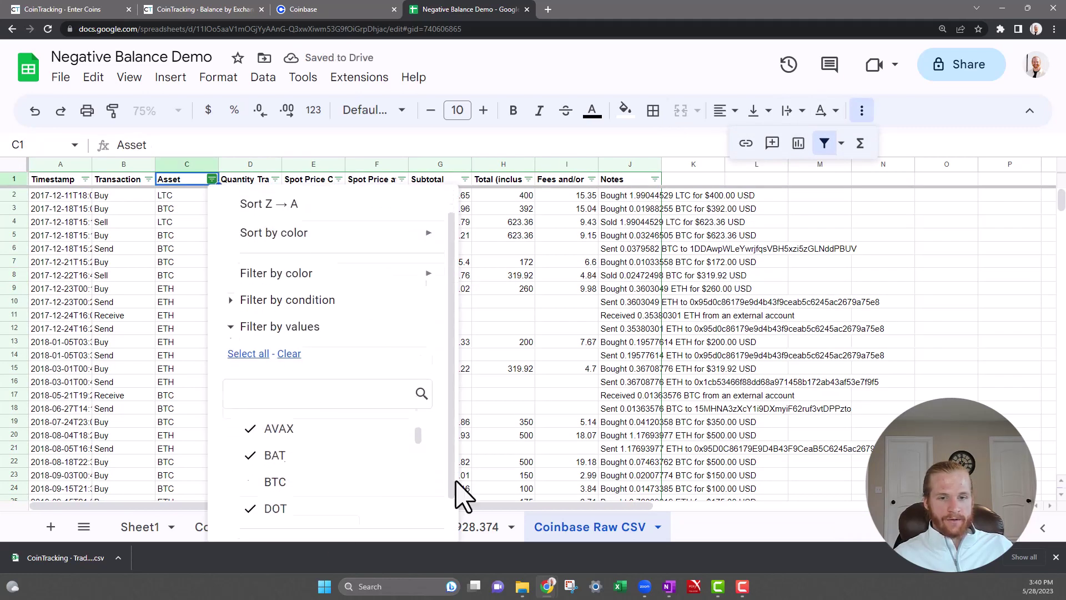
click(405, 519)
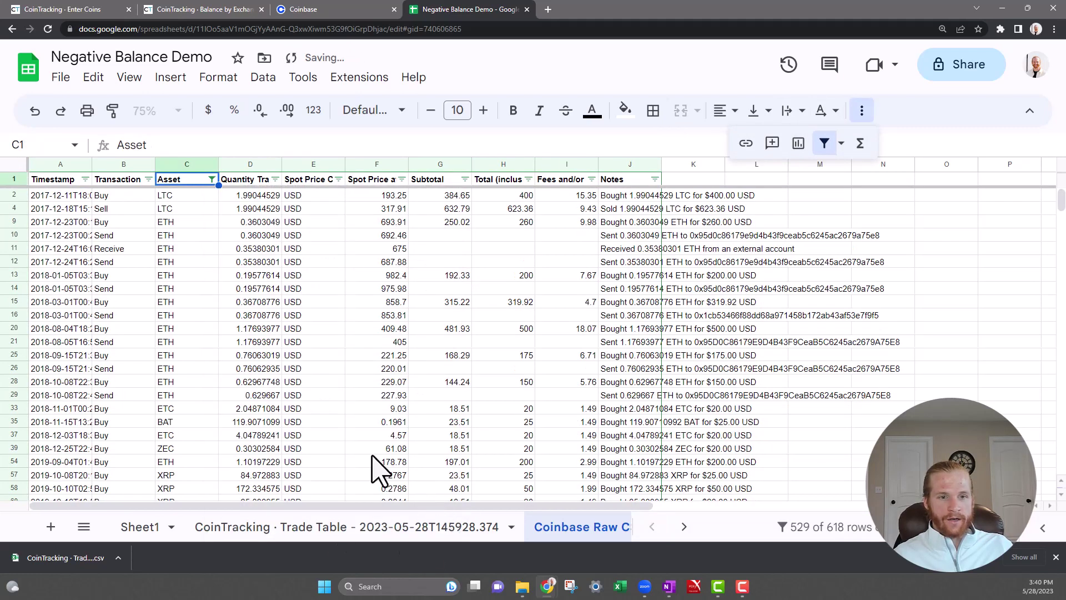
click(14, 196)
key(ctrl+shift+Down)
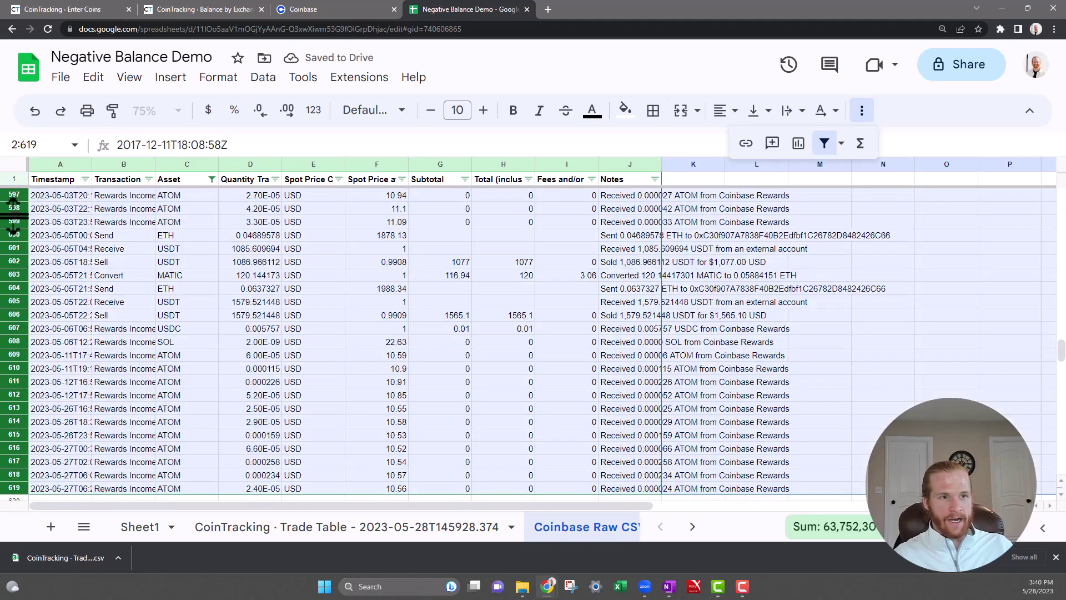
right_click(16, 203)
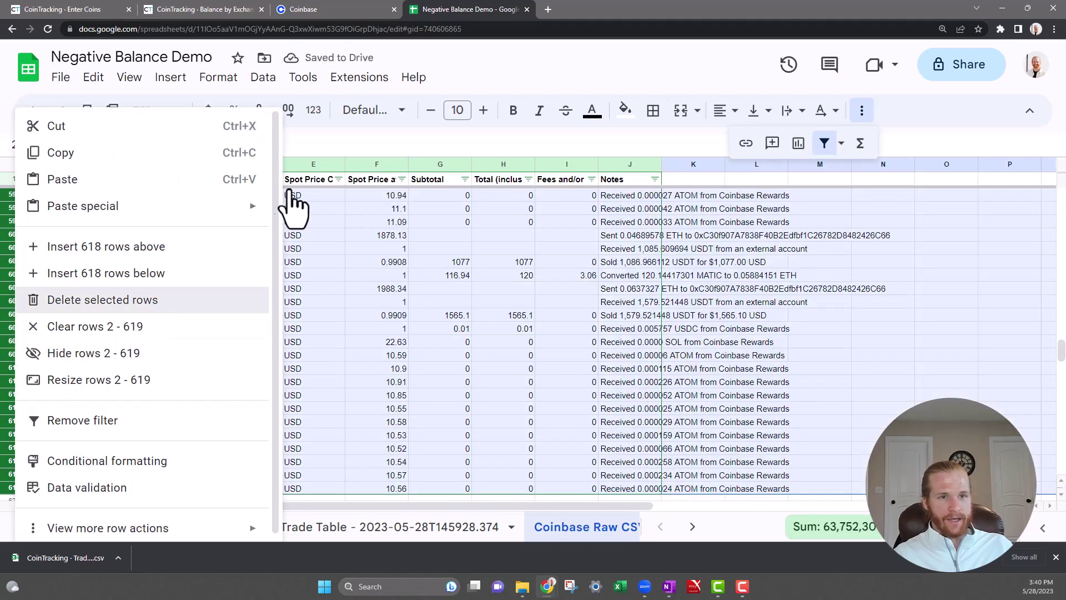
key(Return)
Clear the Asset filter to show the BTC rows and check the 2022-06-12 buy.
click(212, 178)
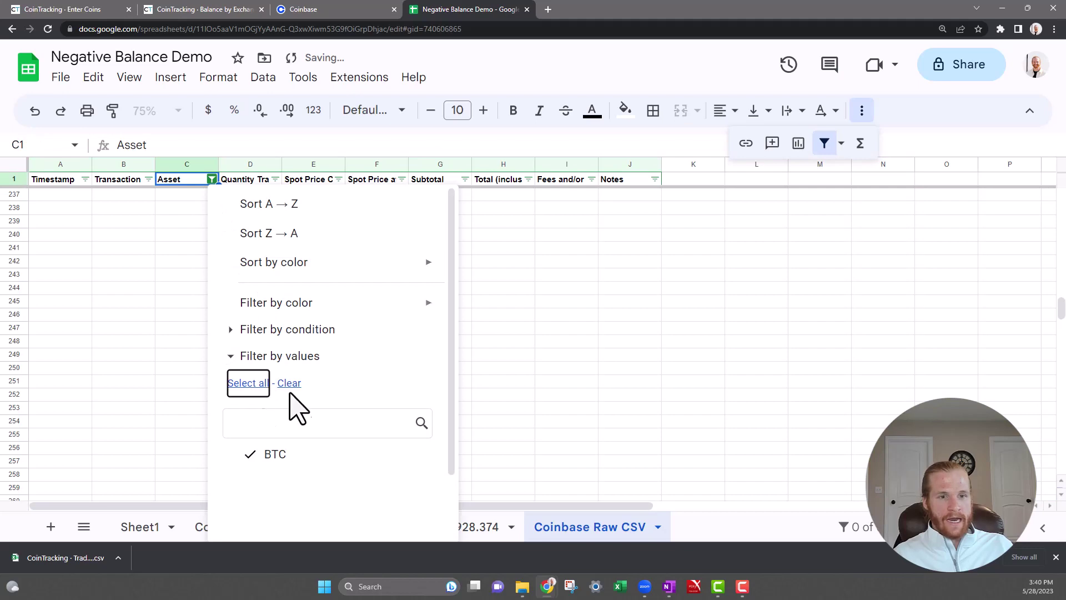
scroll(333, 472, down, 2)
click(391, 524)
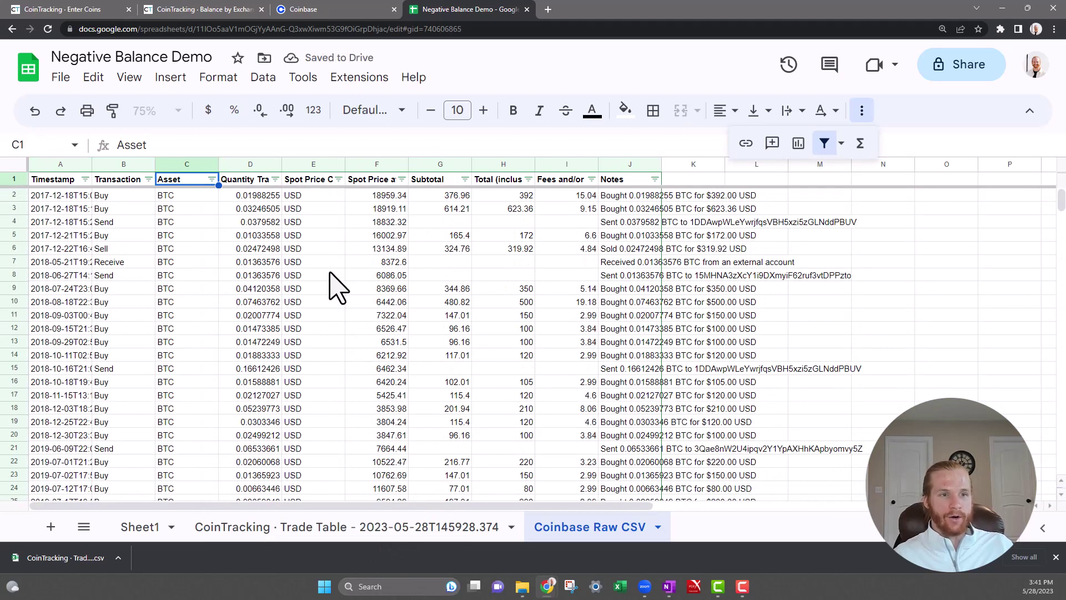
scroll(333, 286, down, 15)
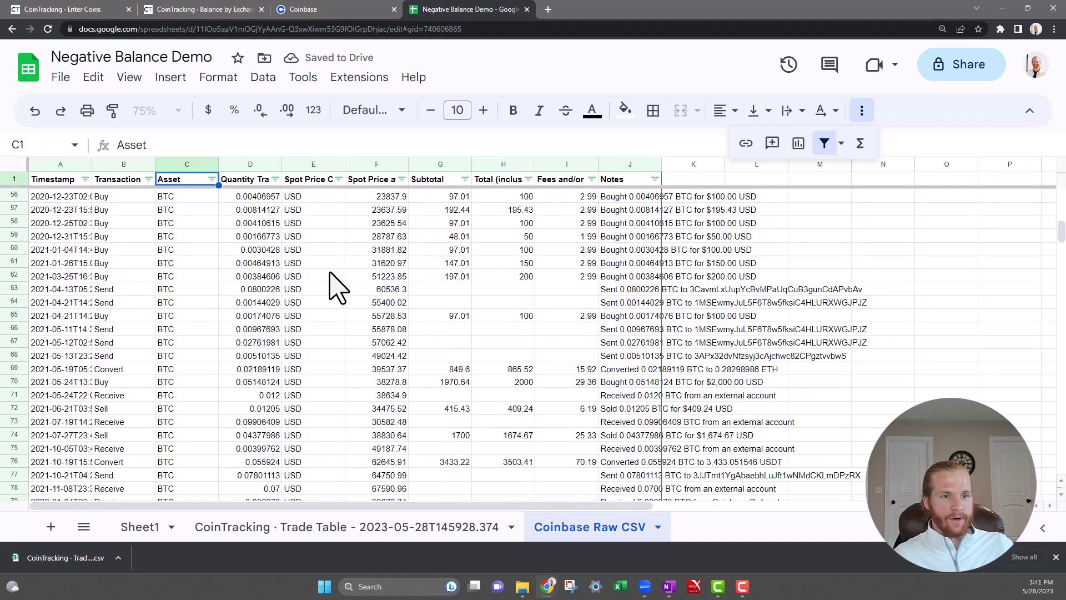
scroll(336, 286, down, 8)
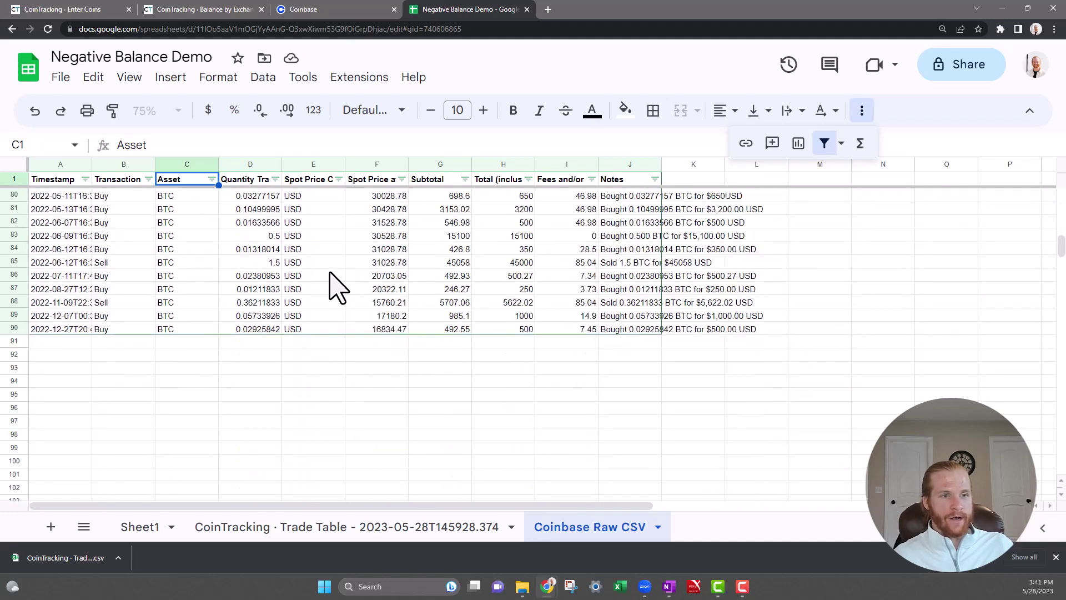
click(58, 251)
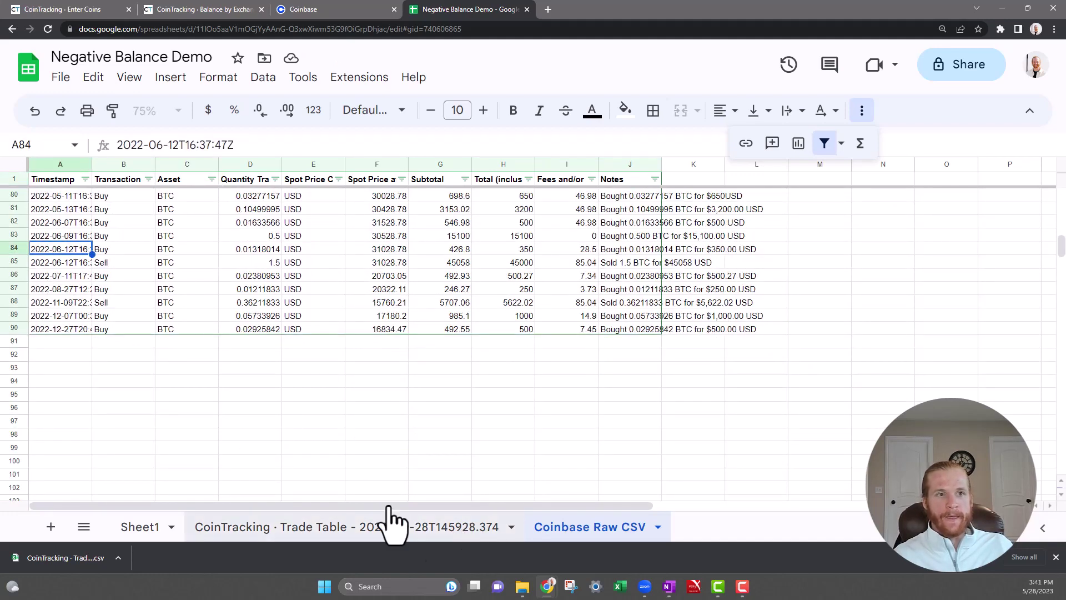
Match the 2022-05-11 buy of 0.03277157 BTC to row 67 of the CoinTracking Trade Table.
drag(83, 197, 161, 197)
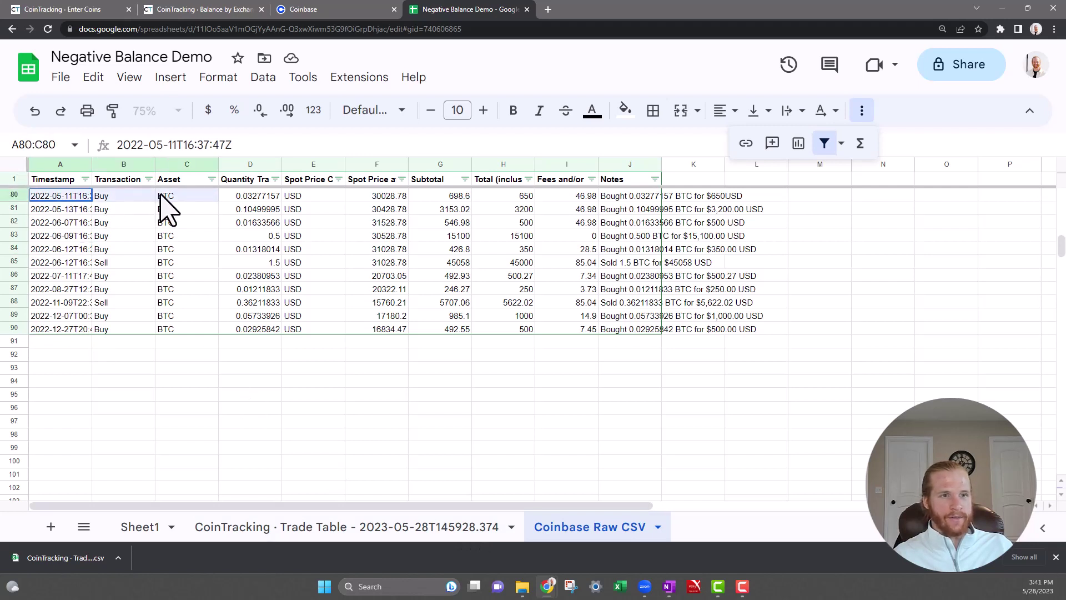
click(267, 201)
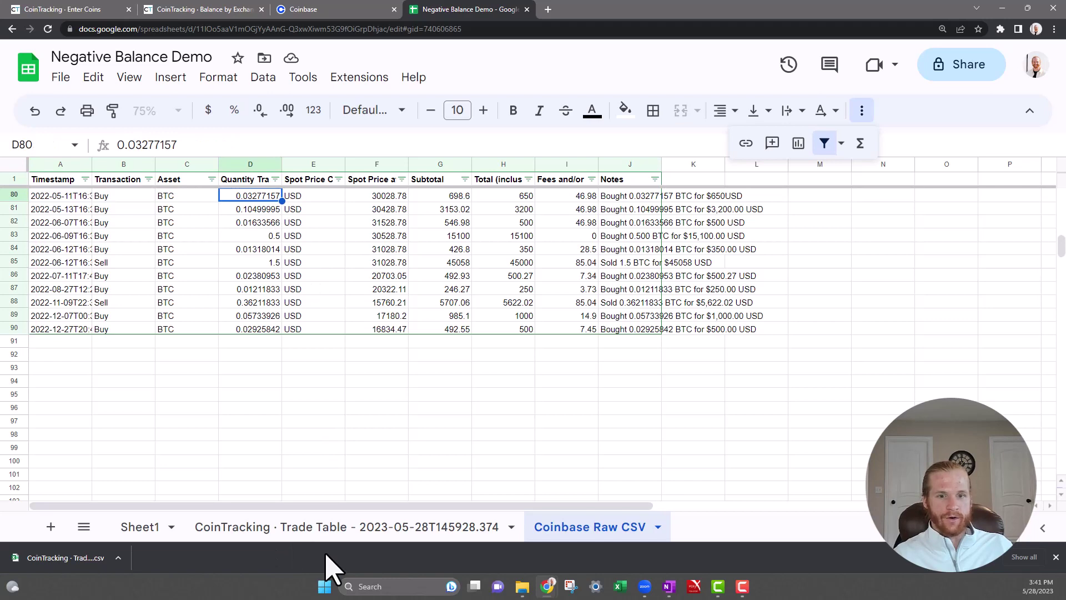
click(375, 528)
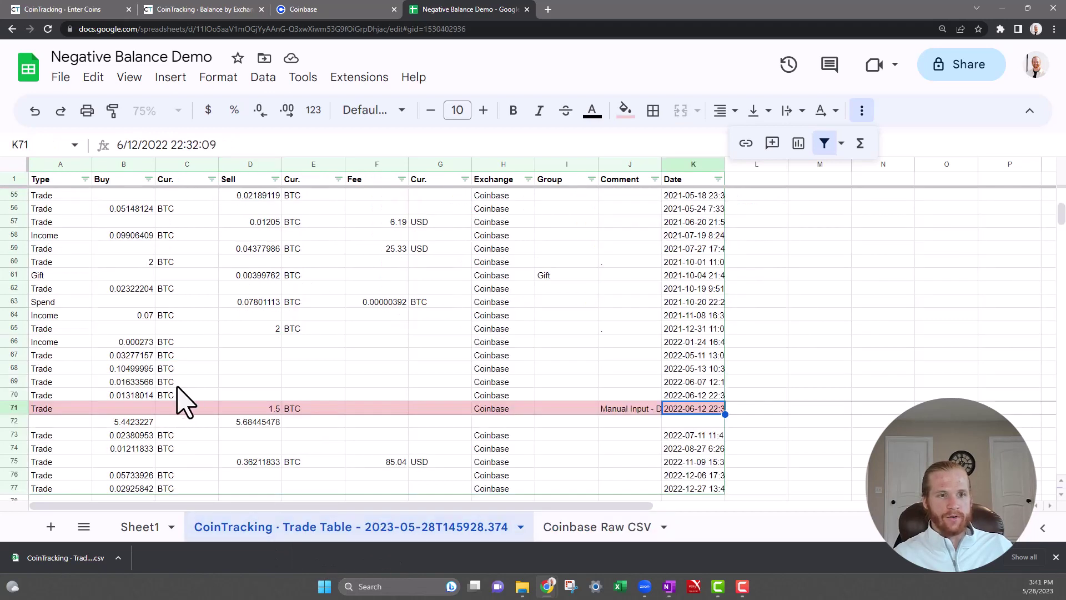
click(112, 359)
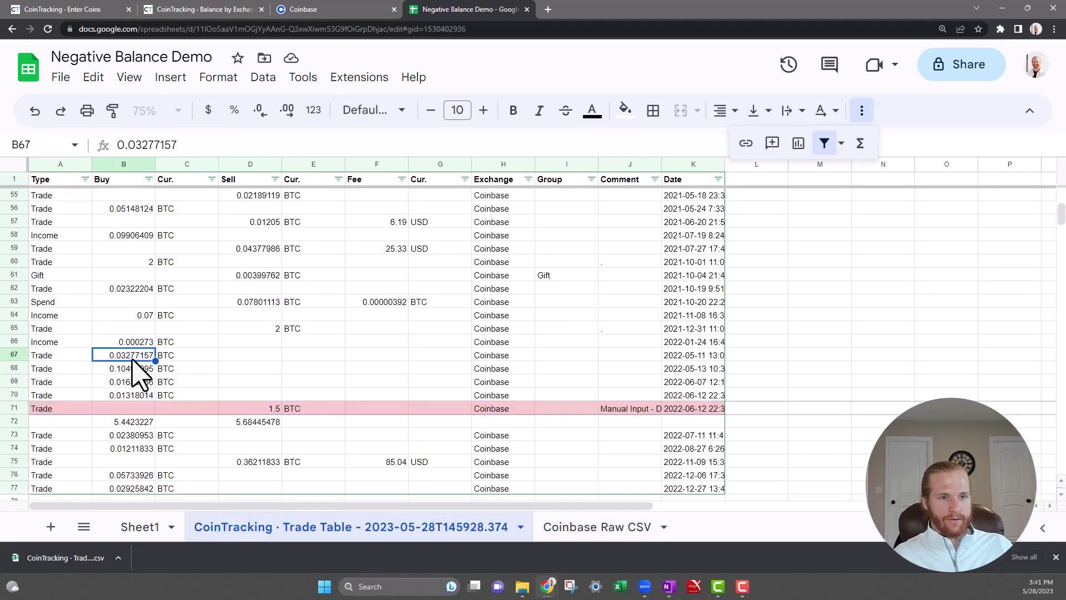
drag(138, 361, 221, 376)
click(577, 528)
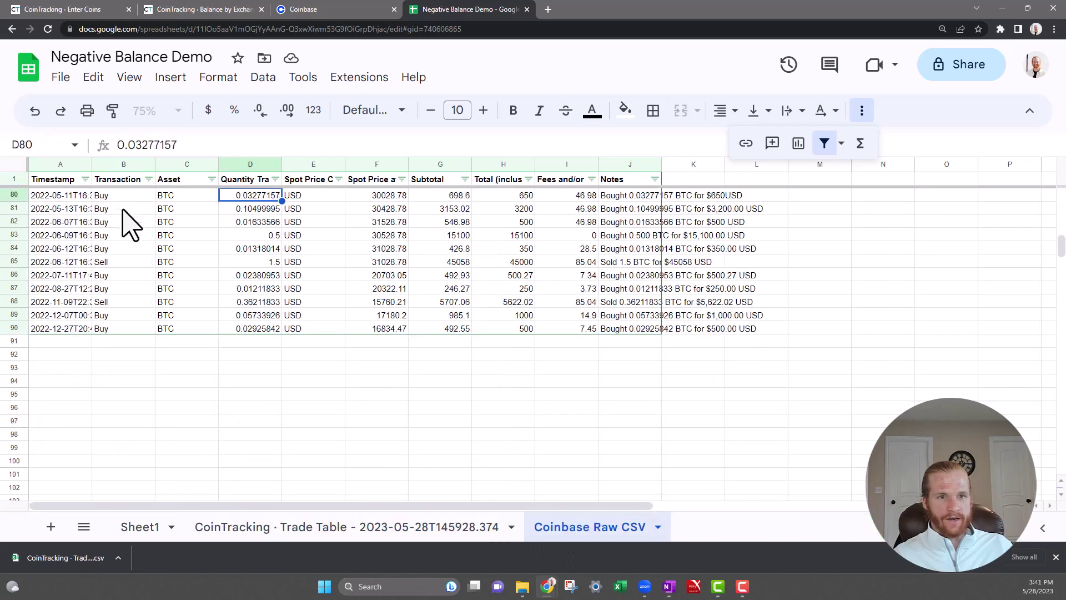
Match the 0.10499995 and 0.01633566 BTC buys to rows 68-69, then flag the unmatched 0.5 BTC buy.
click(251, 211)
click(440, 530)
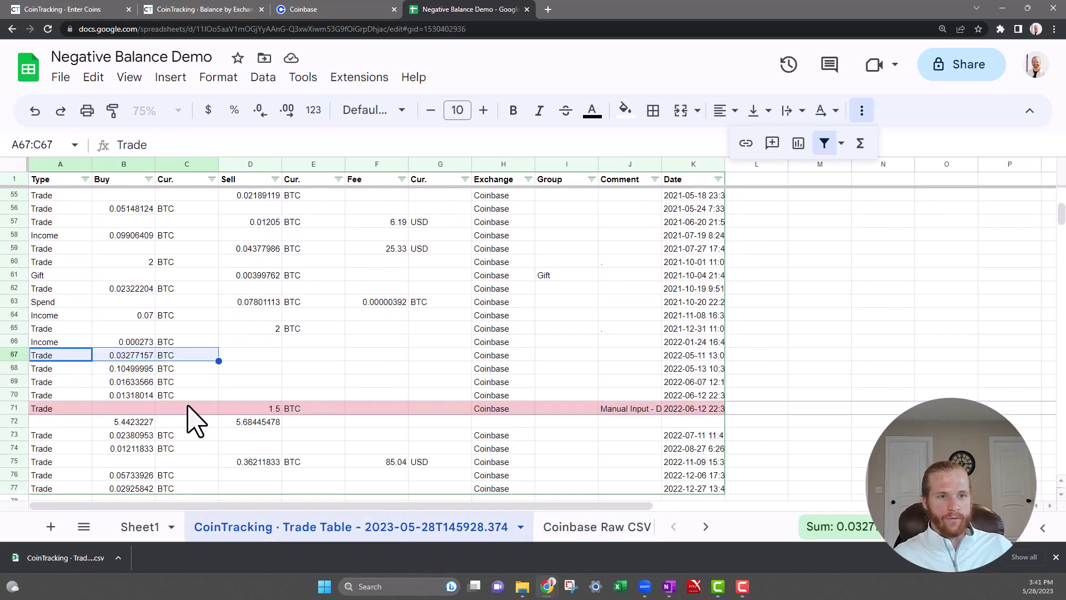
drag(131, 369, 178, 371)
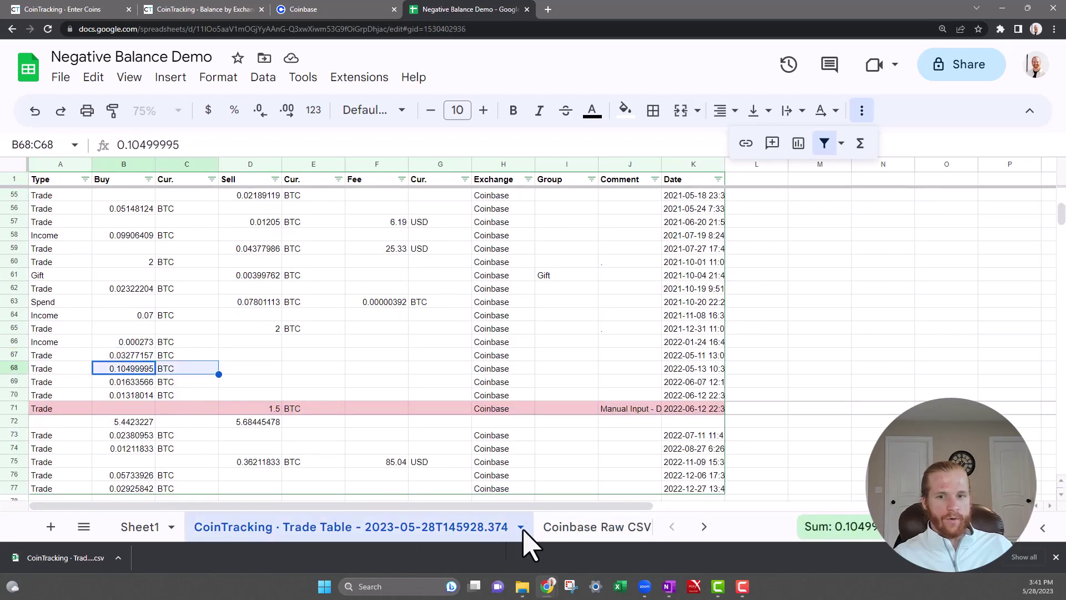
click(555, 530)
click(276, 221)
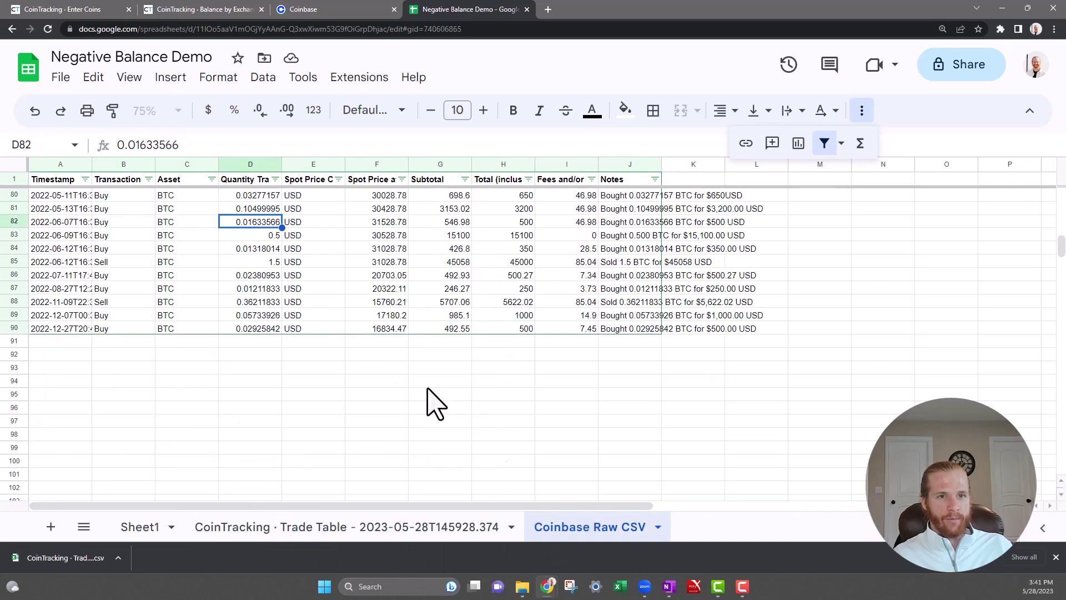
click(428, 530)
click(130, 382)
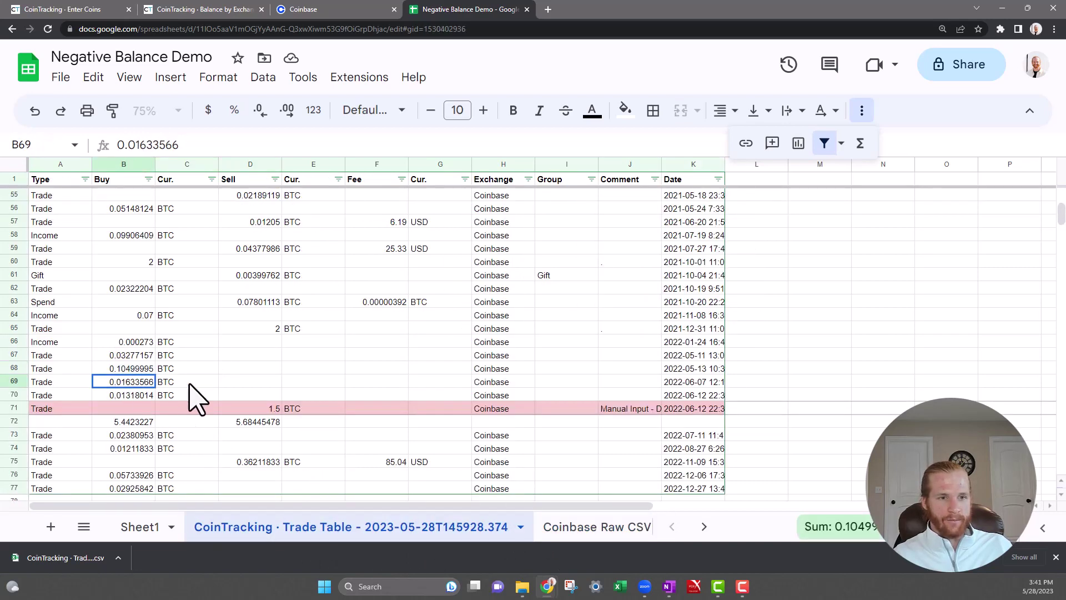
drag(131, 382, 189, 383)
click(589, 528)
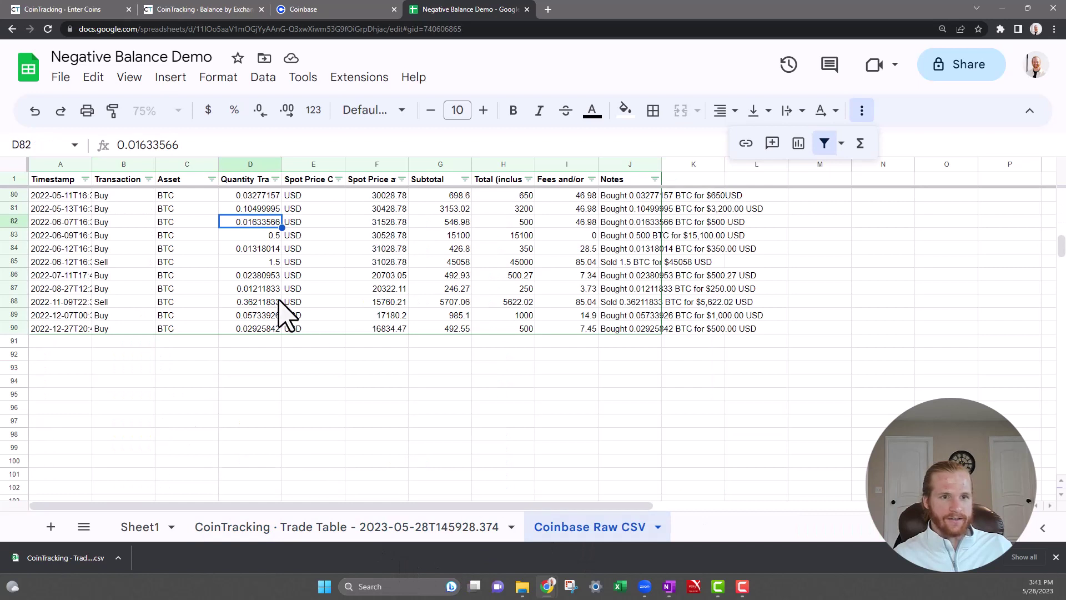
drag(215, 235, 342, 239)
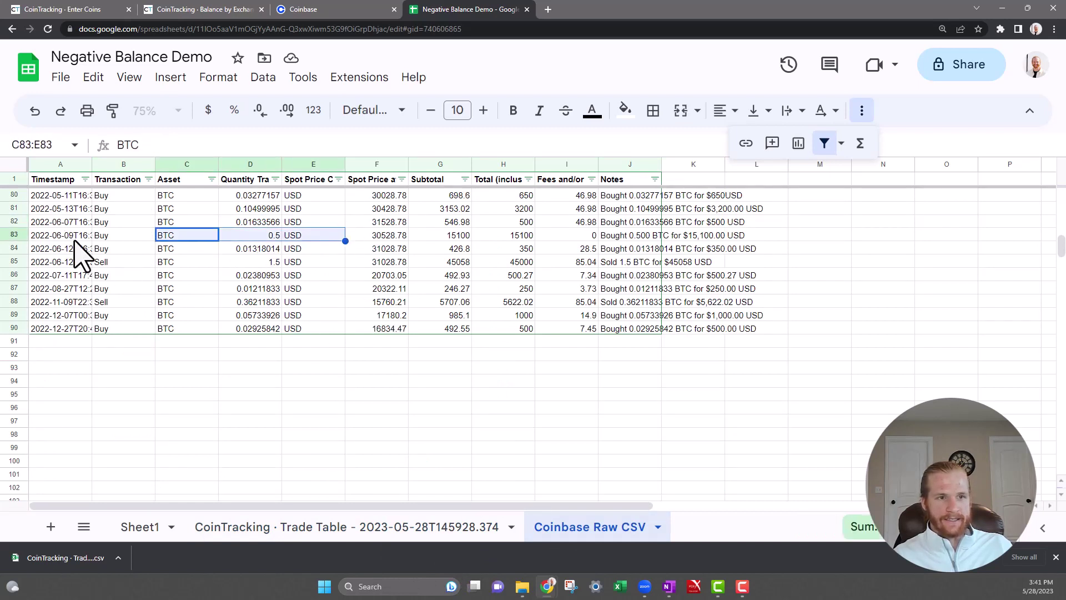
click(449, 531)
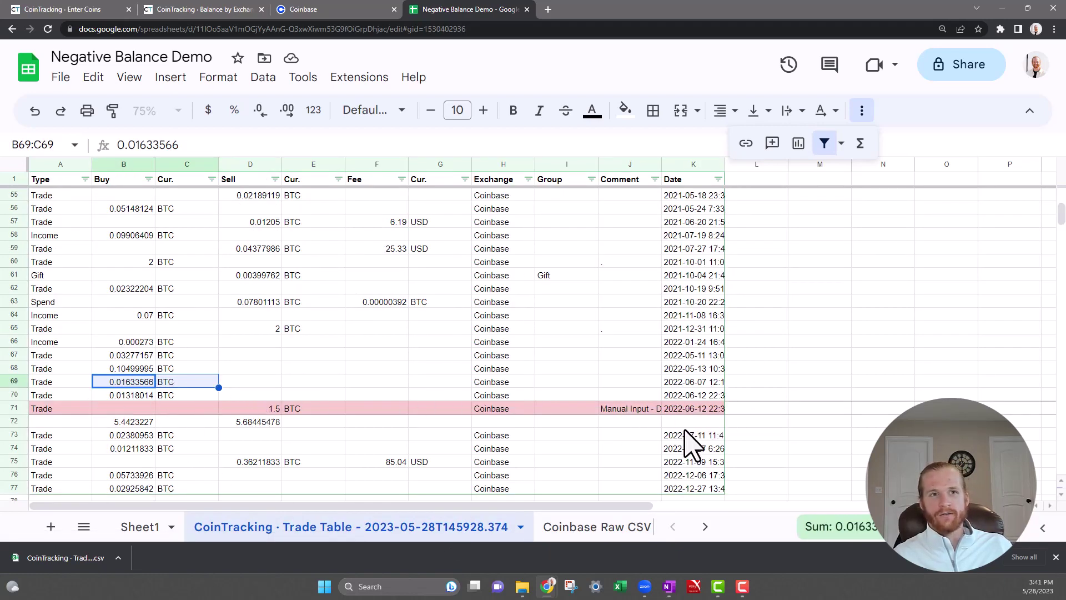
click(95, 9)
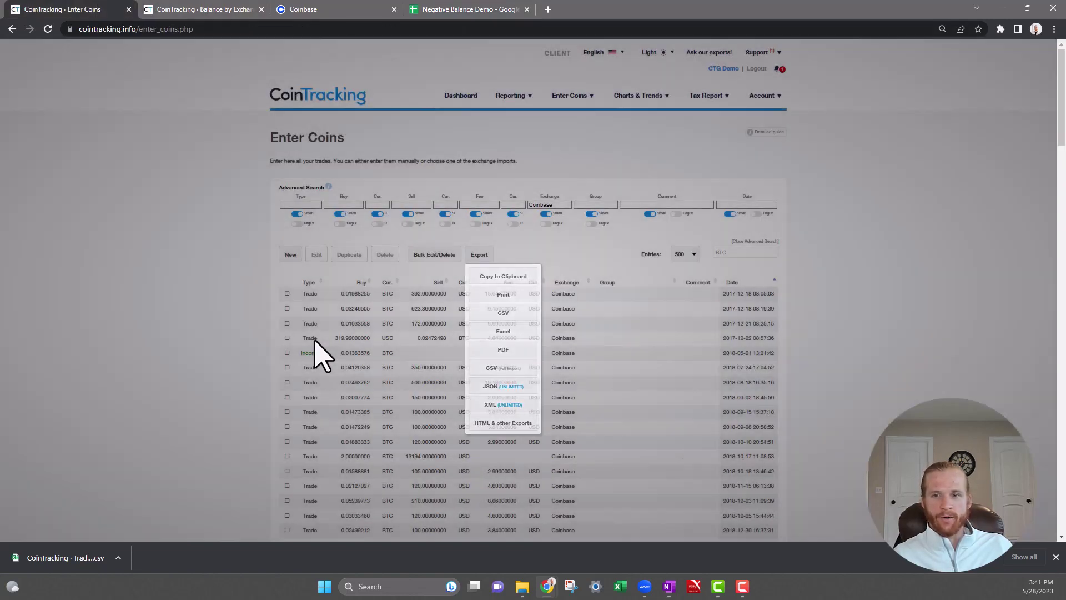
scroll(183, 320, down, 18)
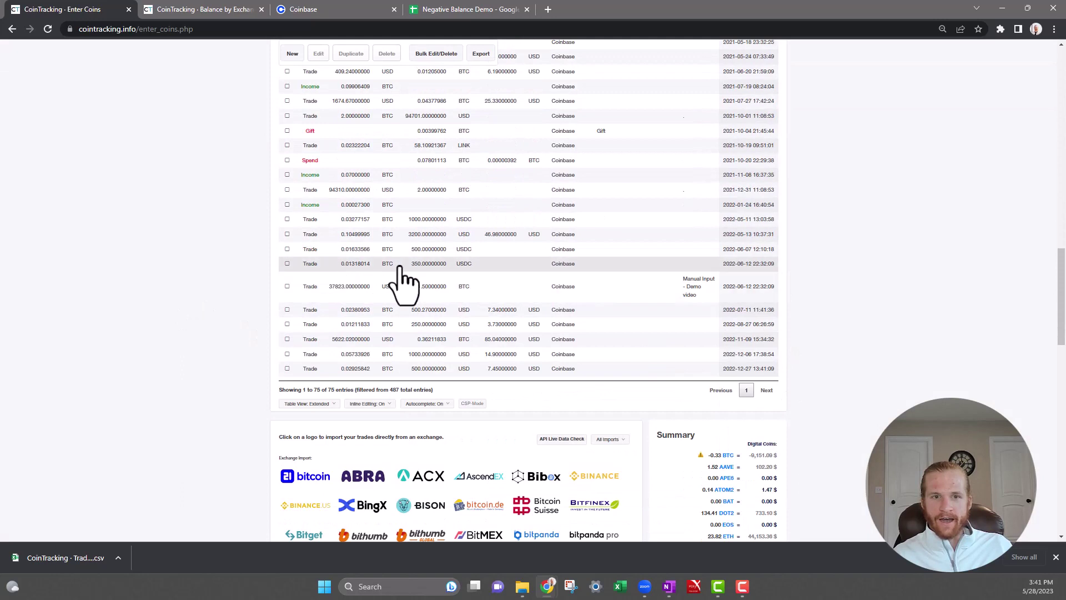
scroll(348, 292, up, 2)
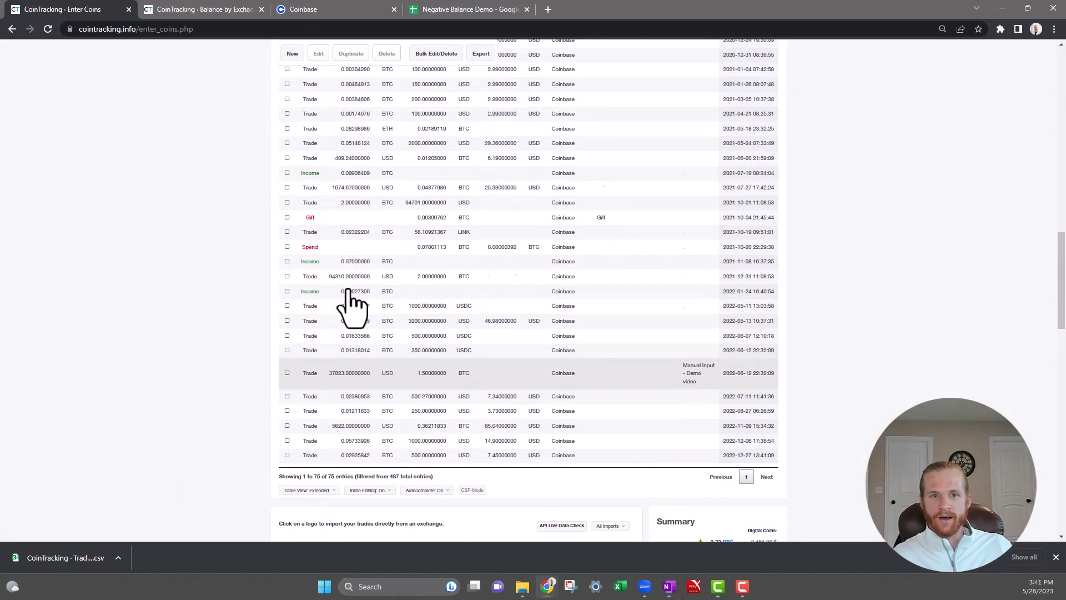
scroll(350, 302, up, 1)
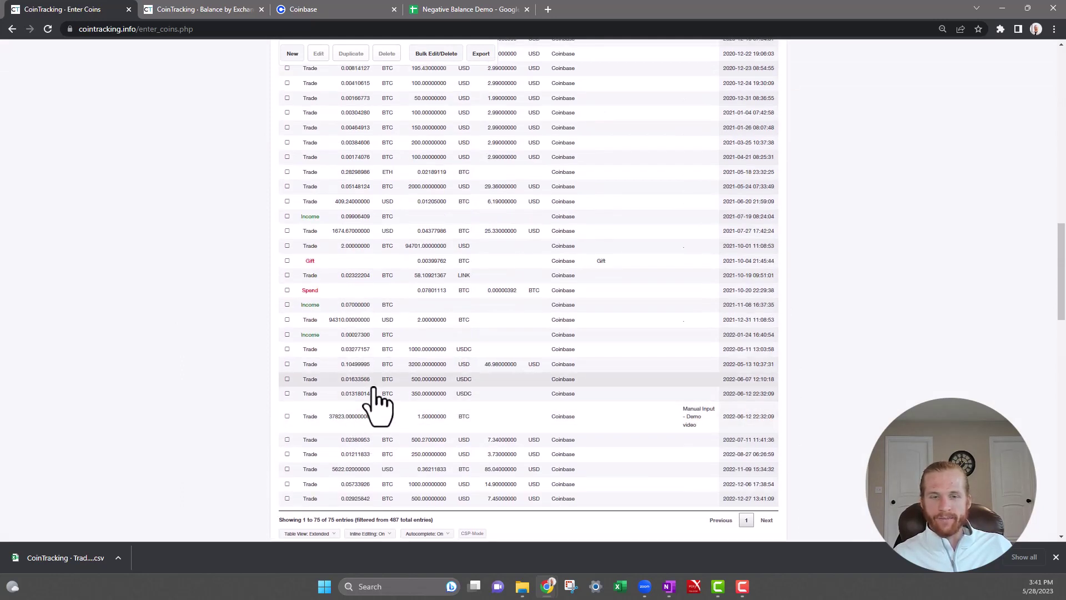
Fill row 83 of Coinbase Raw CSV, the 0.5 BTC purchase, with pale green.
click(460, 10)
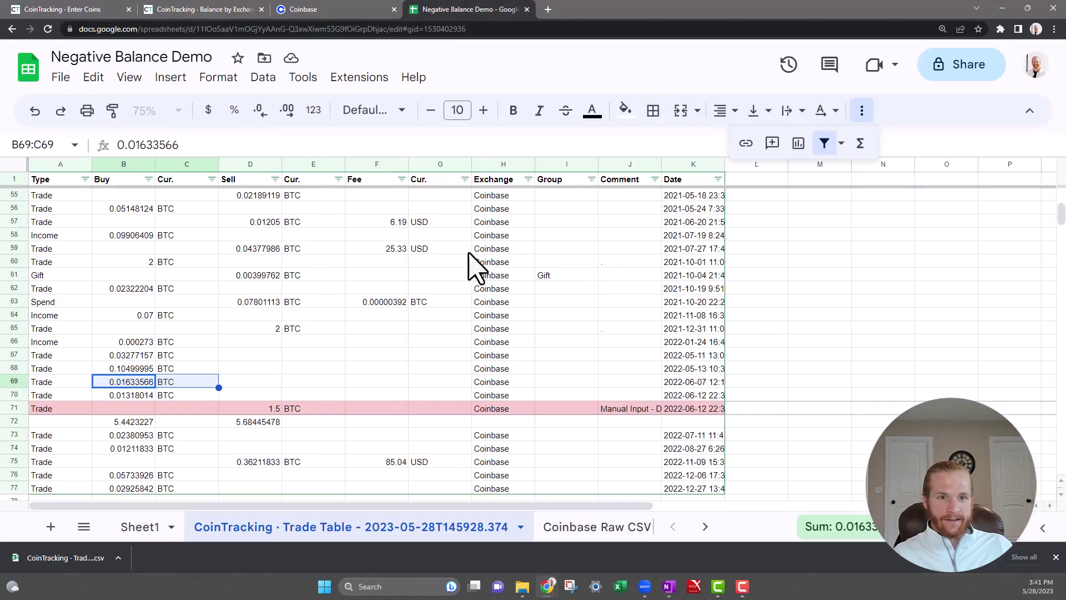
click(581, 524)
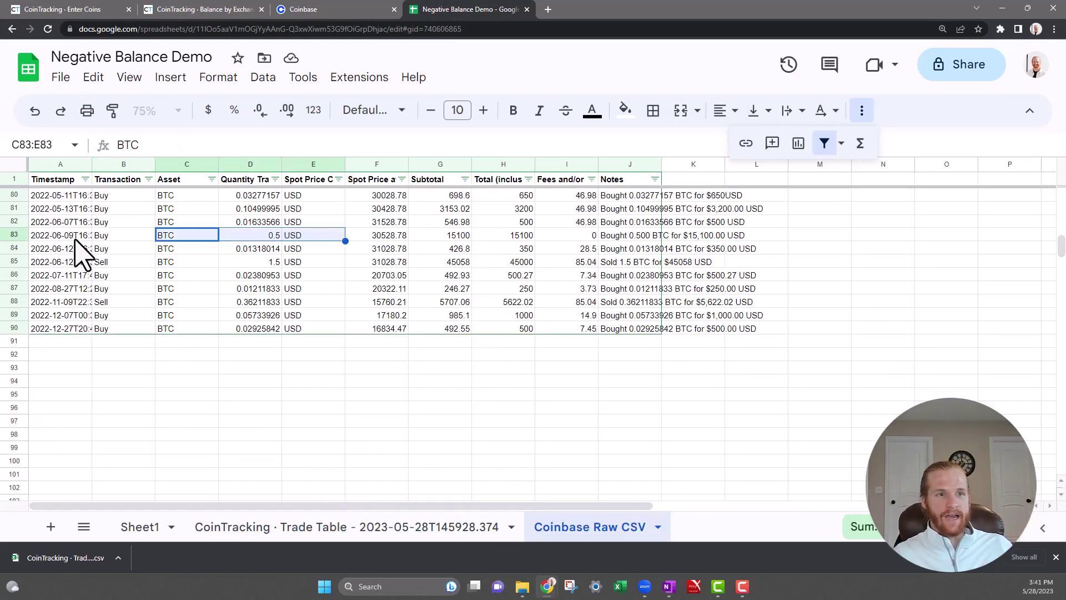
drag(72, 235, 730, 235)
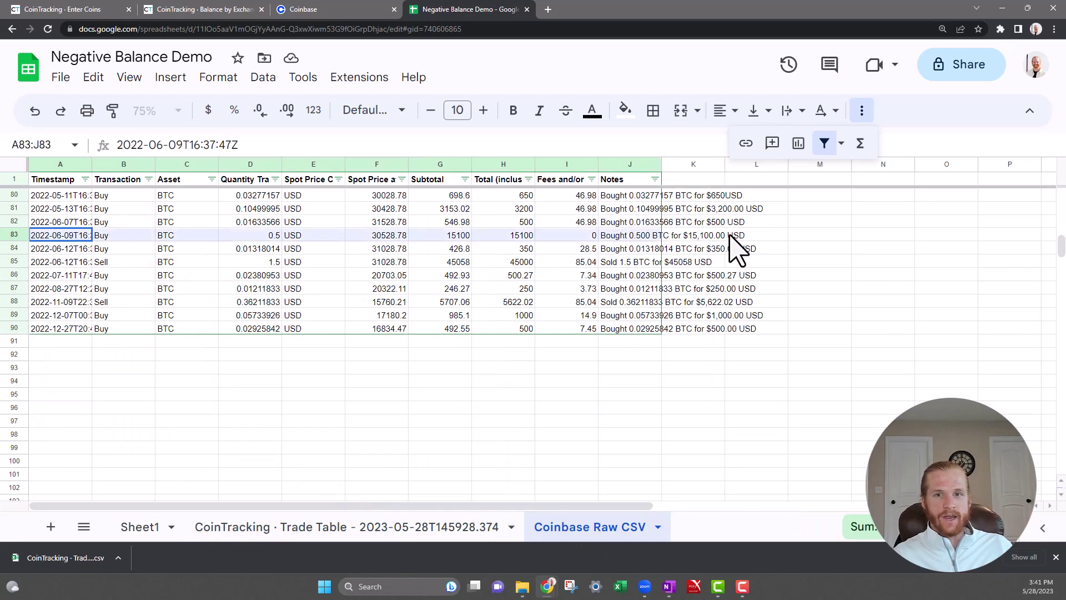
click(625, 111)
click(704, 211)
click(383, 302)
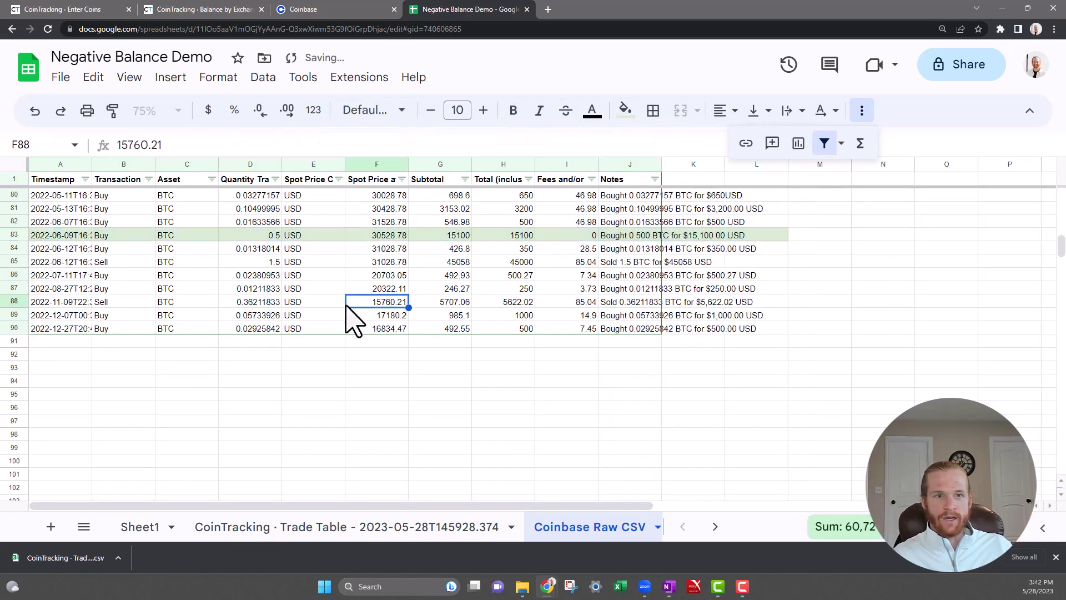
click(272, 236)
Note the -0.48172487 Coinbase BTC balance, then return to the top of the Enter Coins trade list.
click(161, 9)
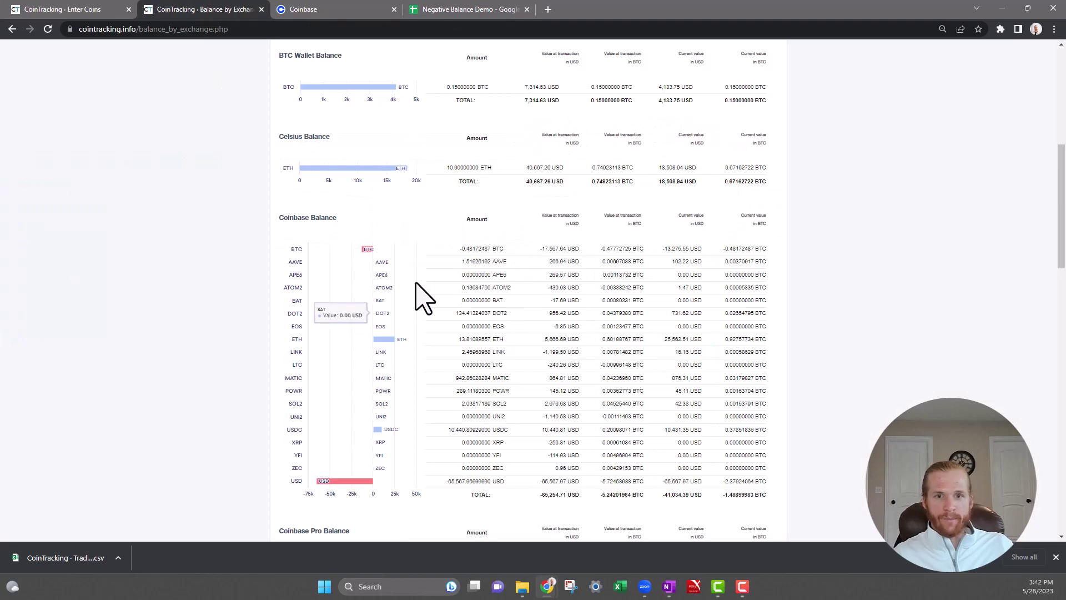
drag(459, 248, 498, 249)
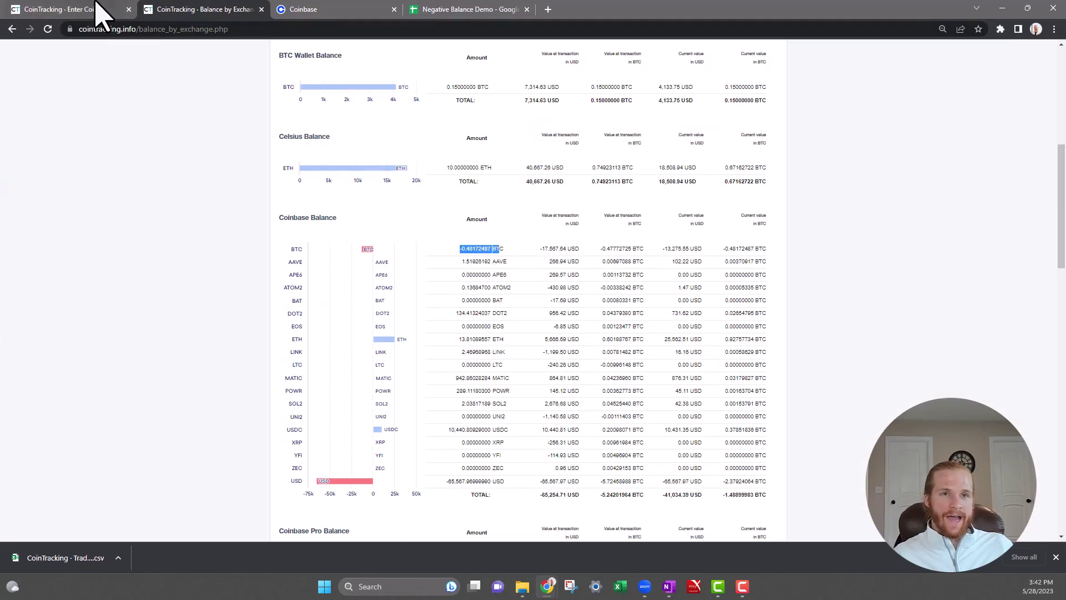
click(499, 9)
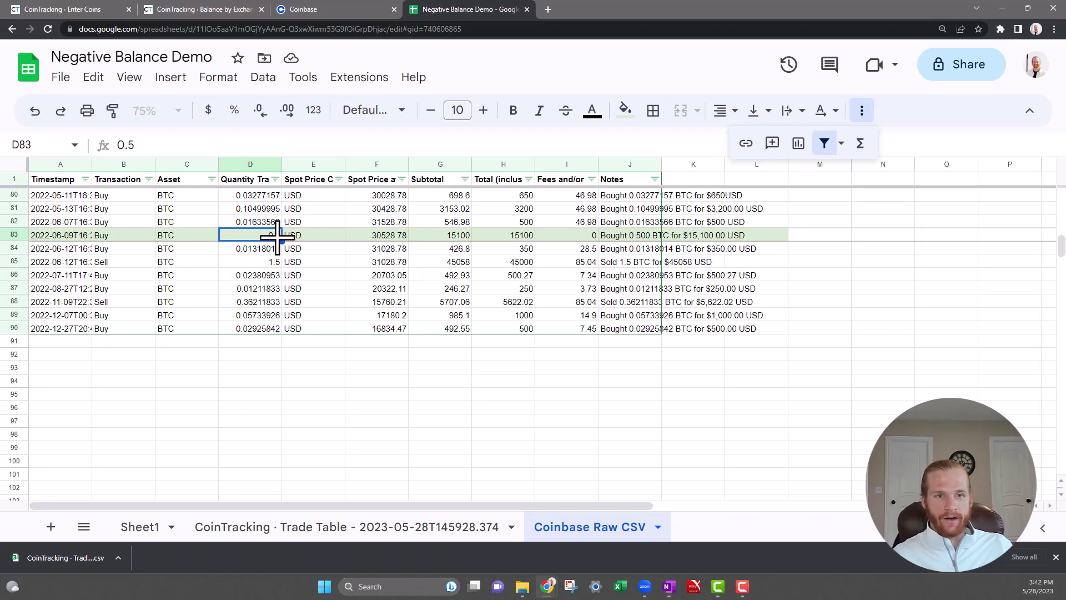
click(71, 10)
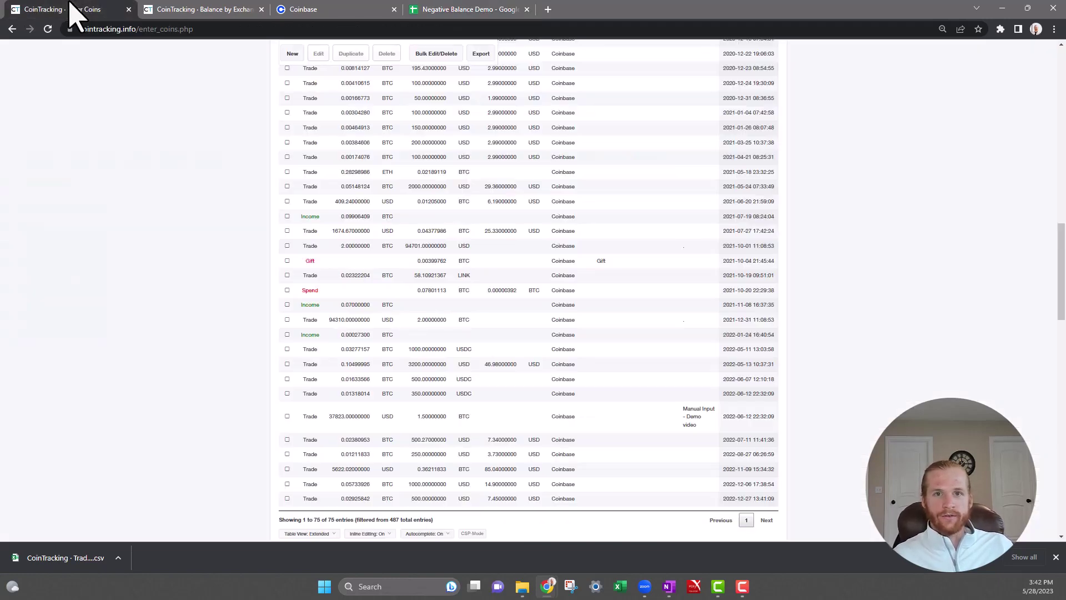
scroll(563, 291, up, 20)
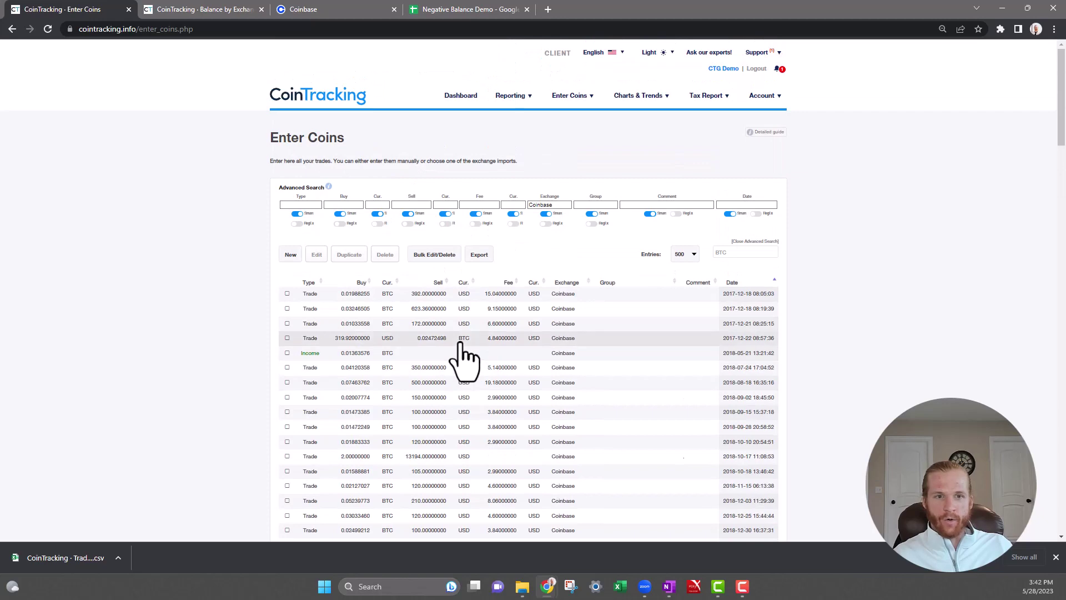
Start a new BTC buy and paste the 15100.00 price from the spreadsheet note as the amount paid.
click(290, 254)
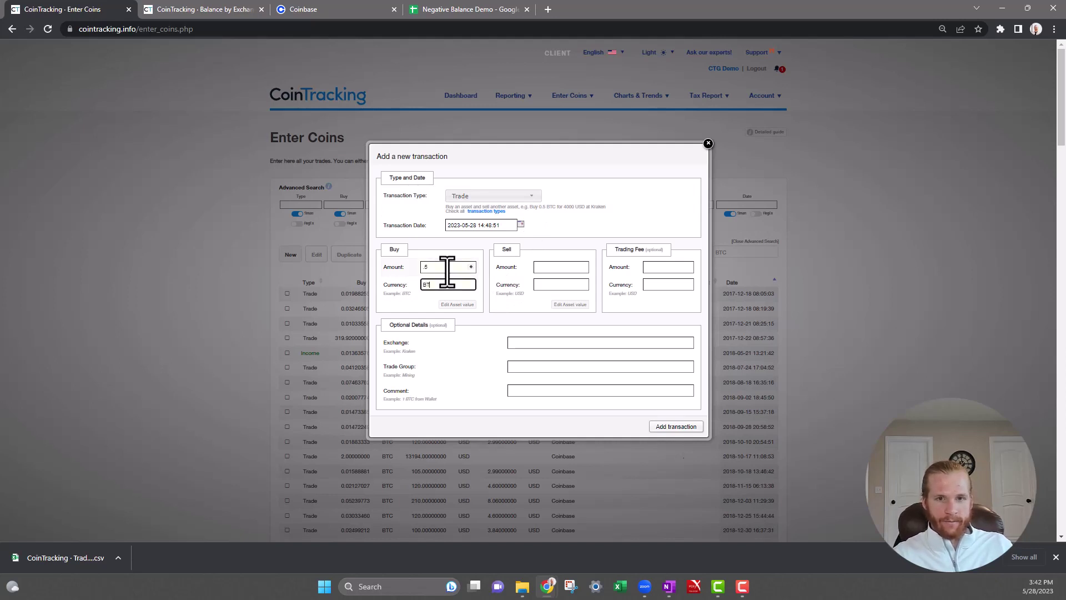
click(442, 292)
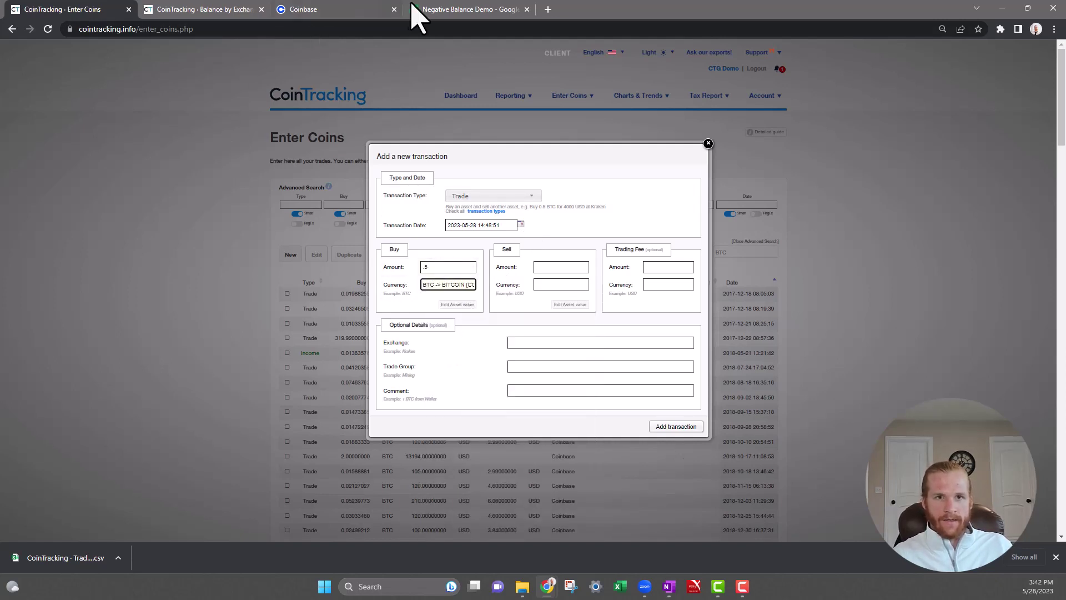
click(451, 11)
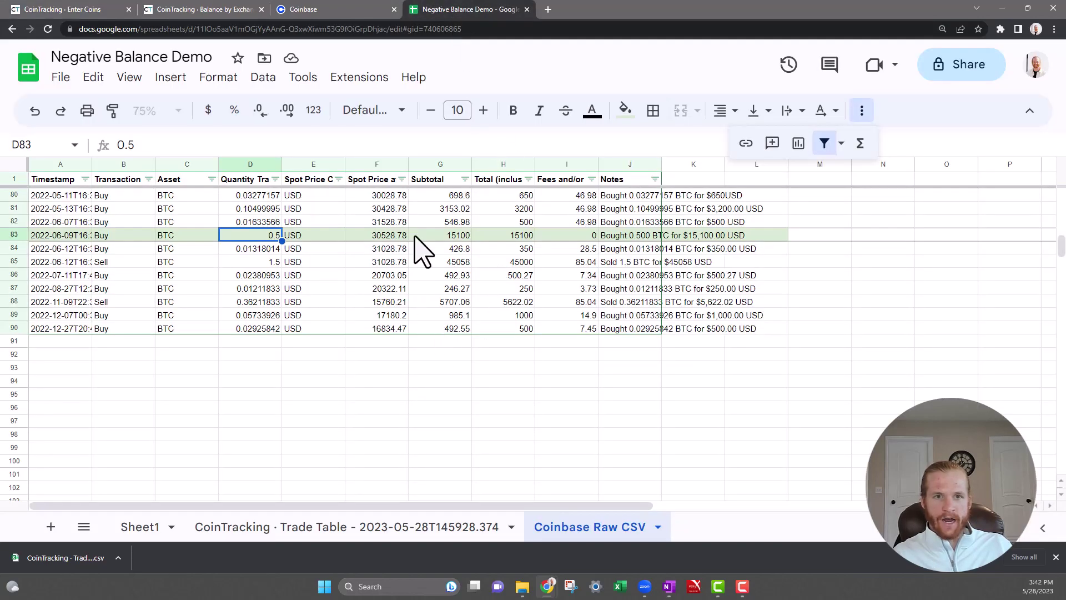
click(625, 238)
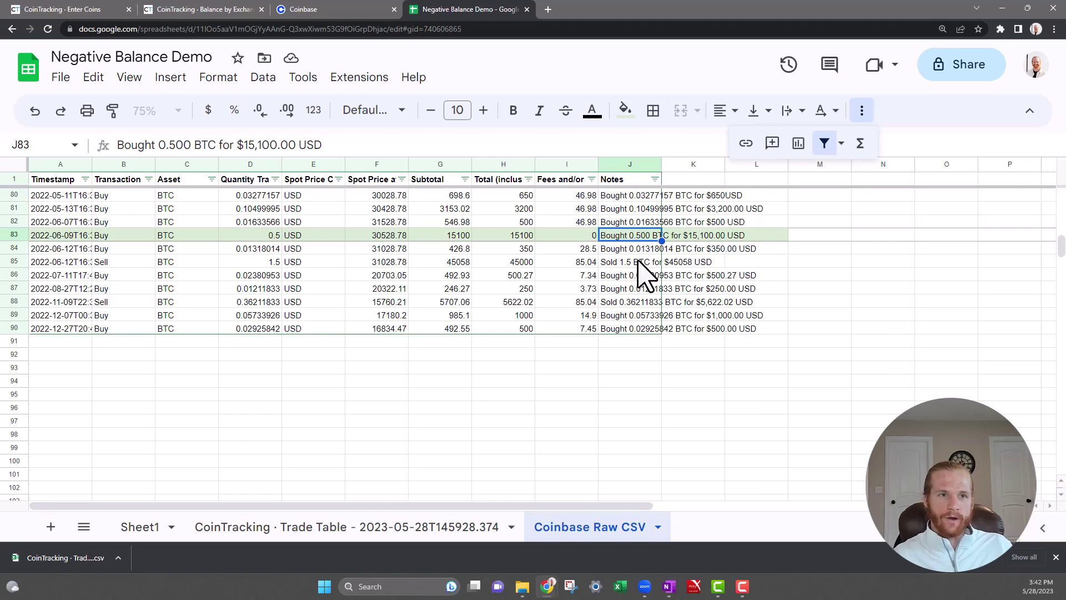
drag(242, 145, 270, 146)
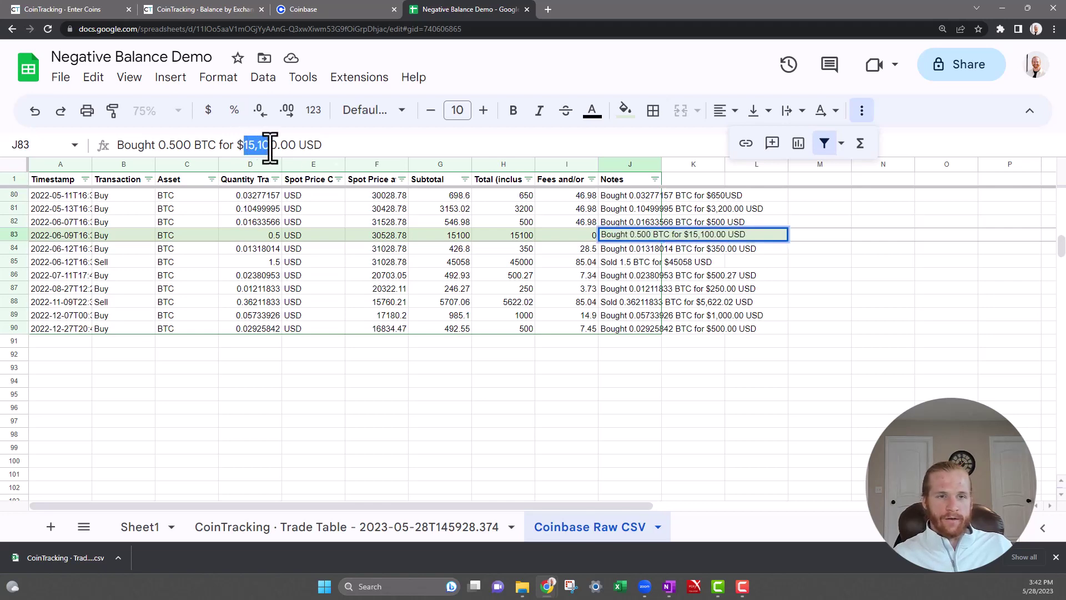
key(ctrl+c)
click(111, 9)
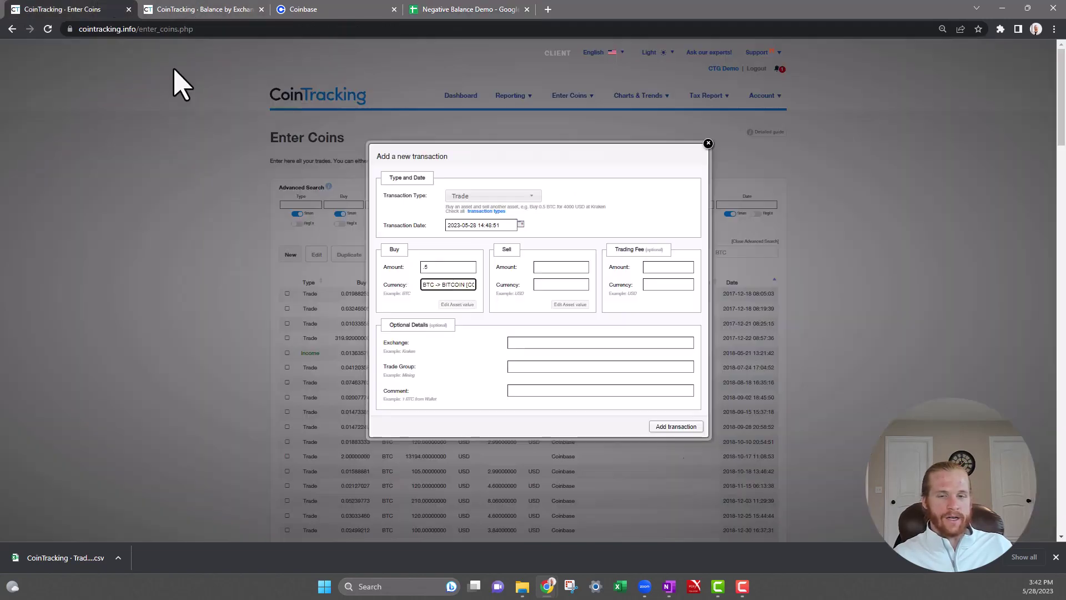
click(557, 267)
key(ctrl+v)
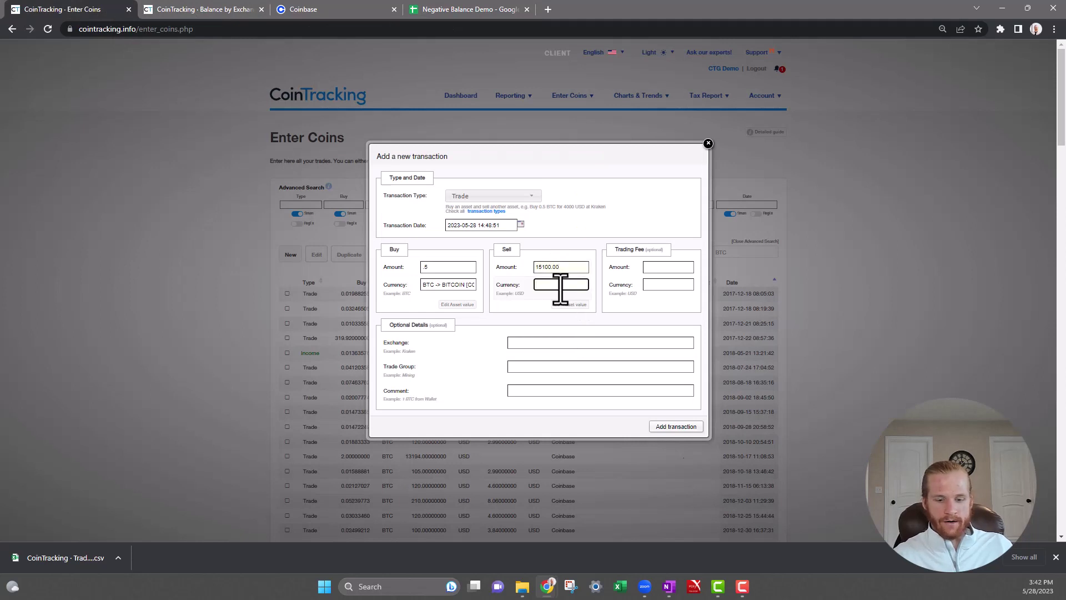
Set the paid currency to USD, exchange to Coinbase, and comment 'Manual Input - Missed by API'.
click(560, 288)
text(USD)
click(561, 291)
click(537, 344)
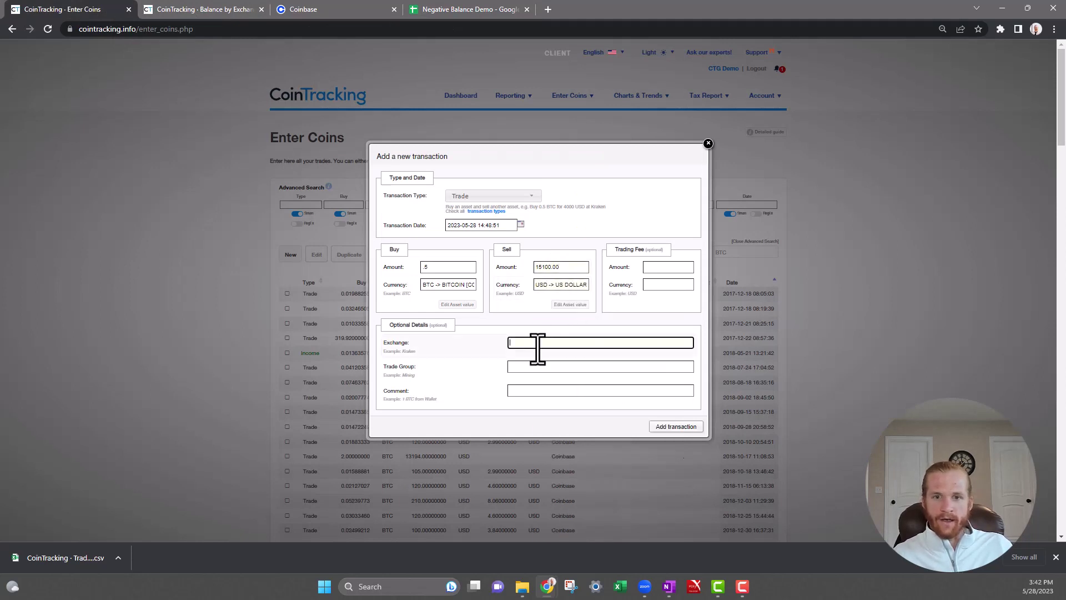
text(Coinbase)
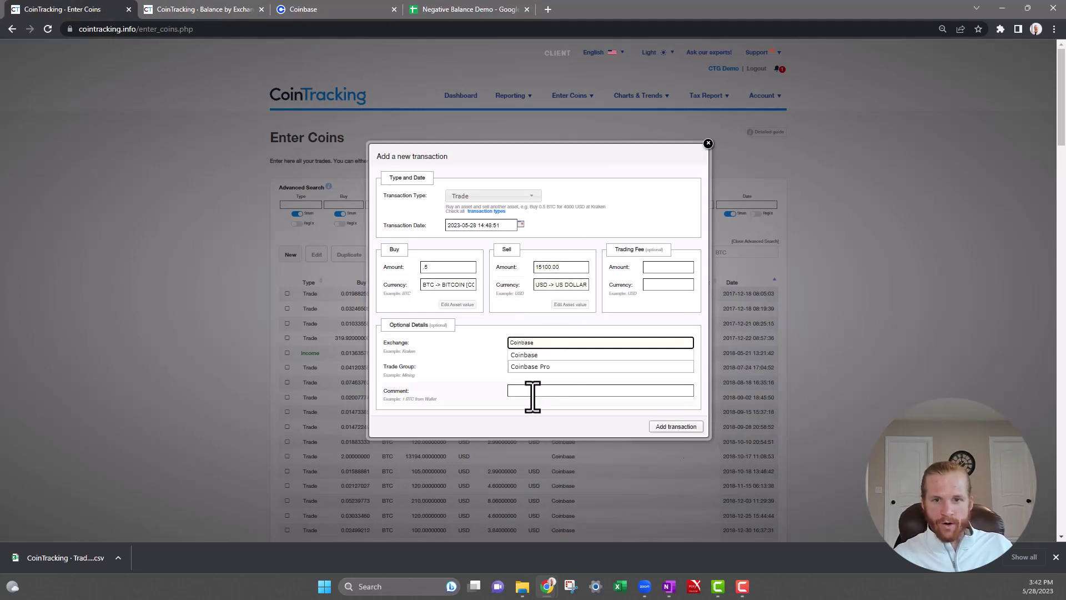
click(534, 392)
click(565, 412)
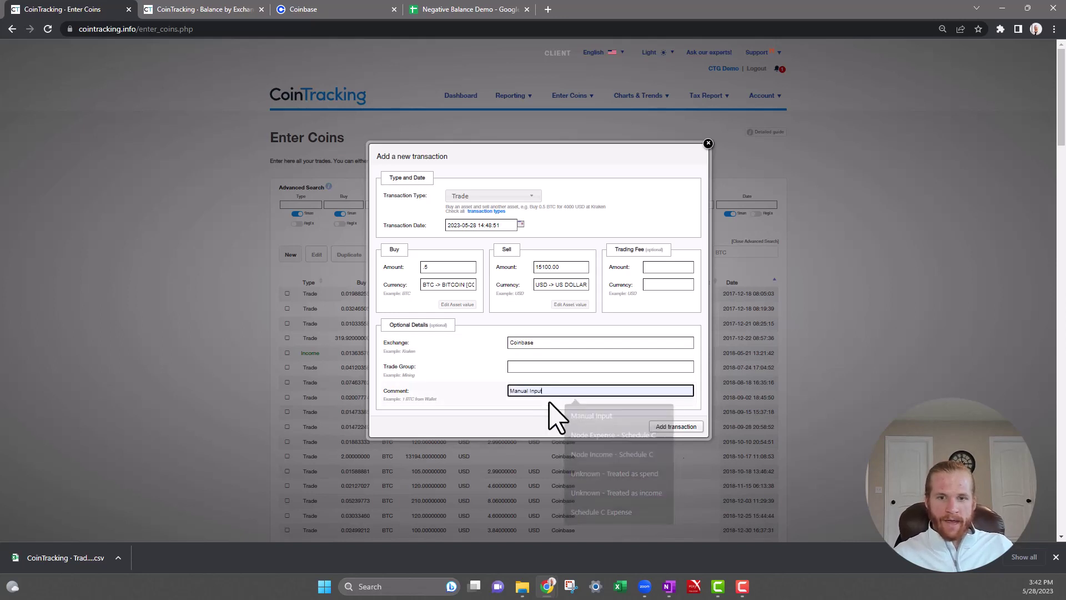
text(Missed)
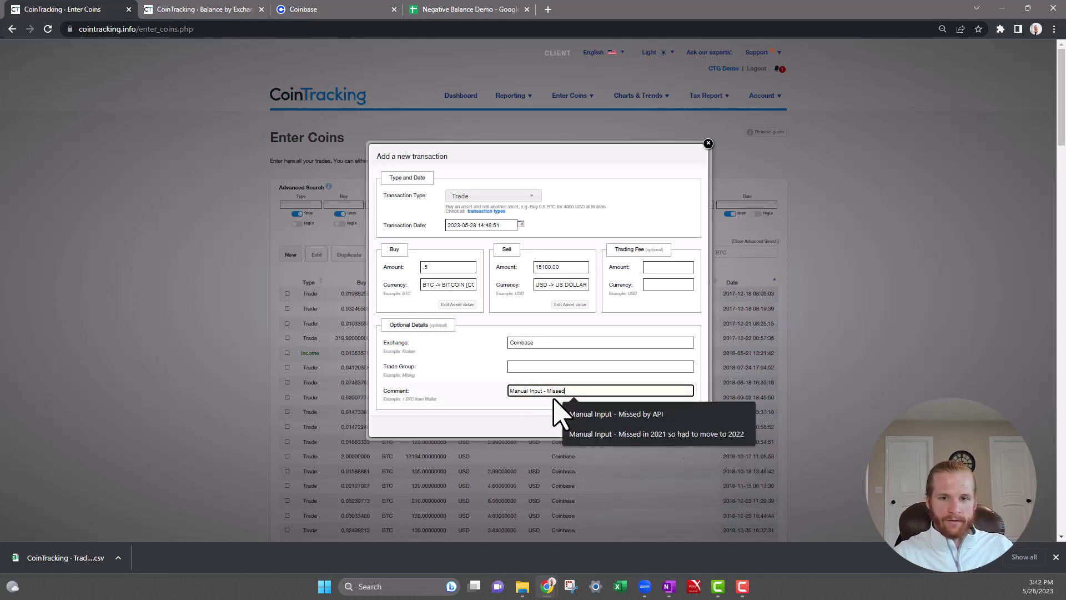
text( by API)
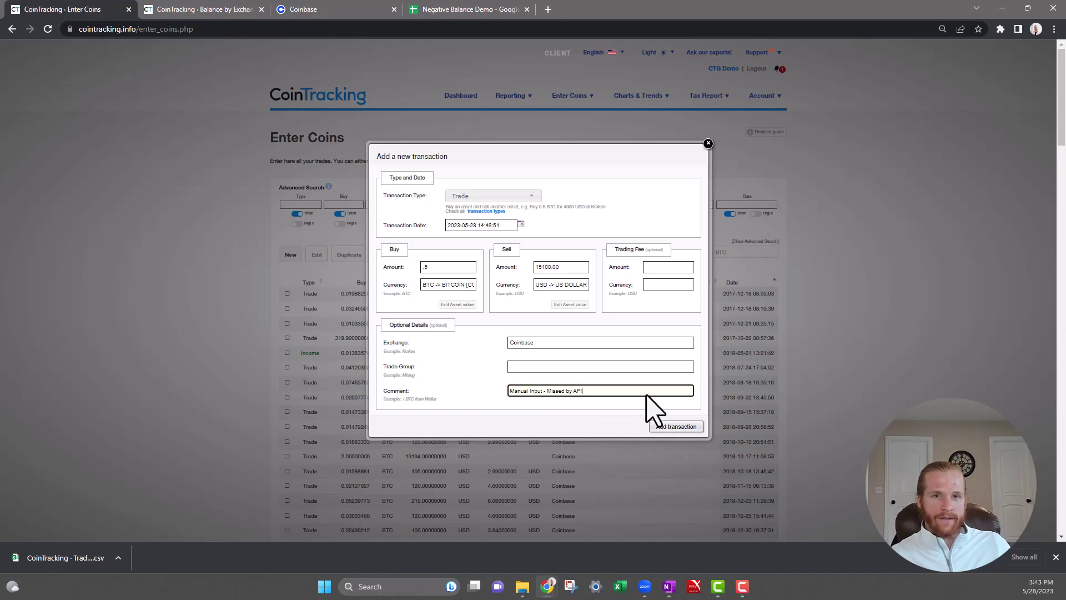
Change the transaction date to 2022-06-09 and save the new 0.5 BTC transaction.
click(462, 225)
key(BackSpace)
text(22)
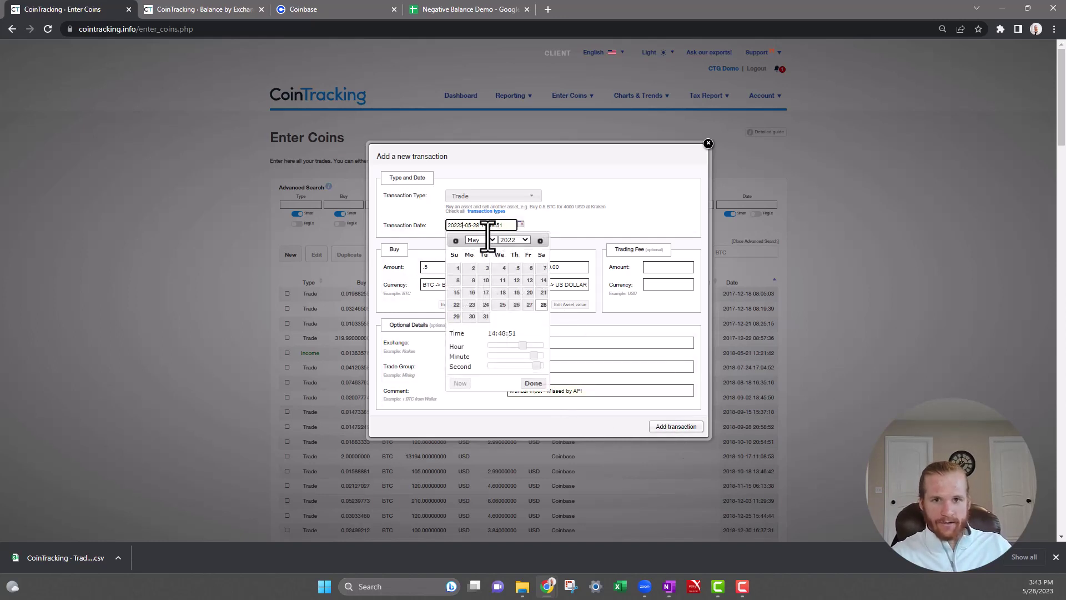
key(BackSpace)
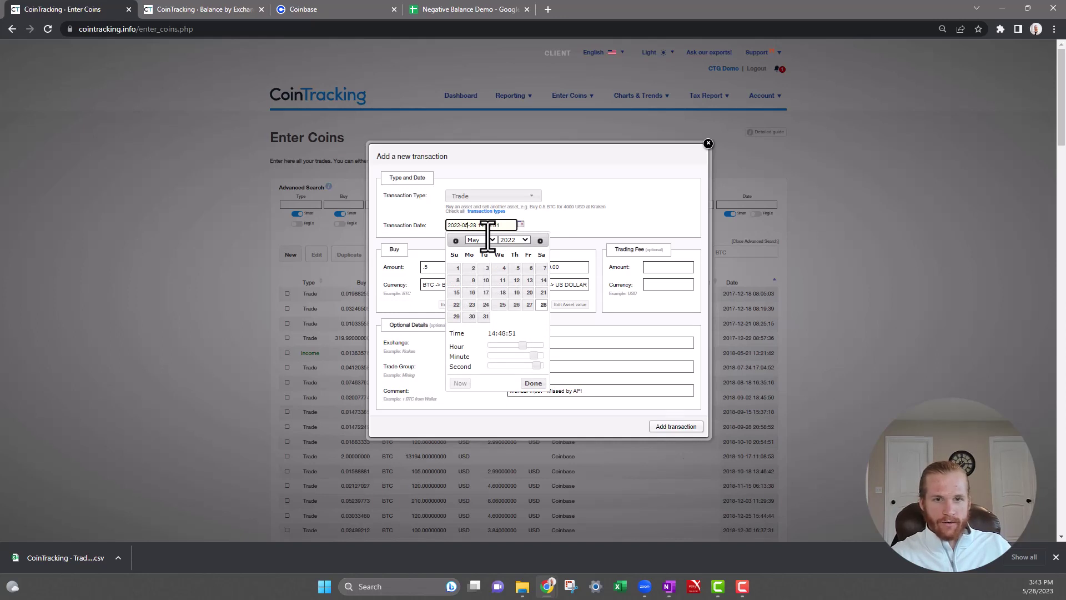
key(BackSpace)
text(6)
key(BackSpace)
key(BackSpace)
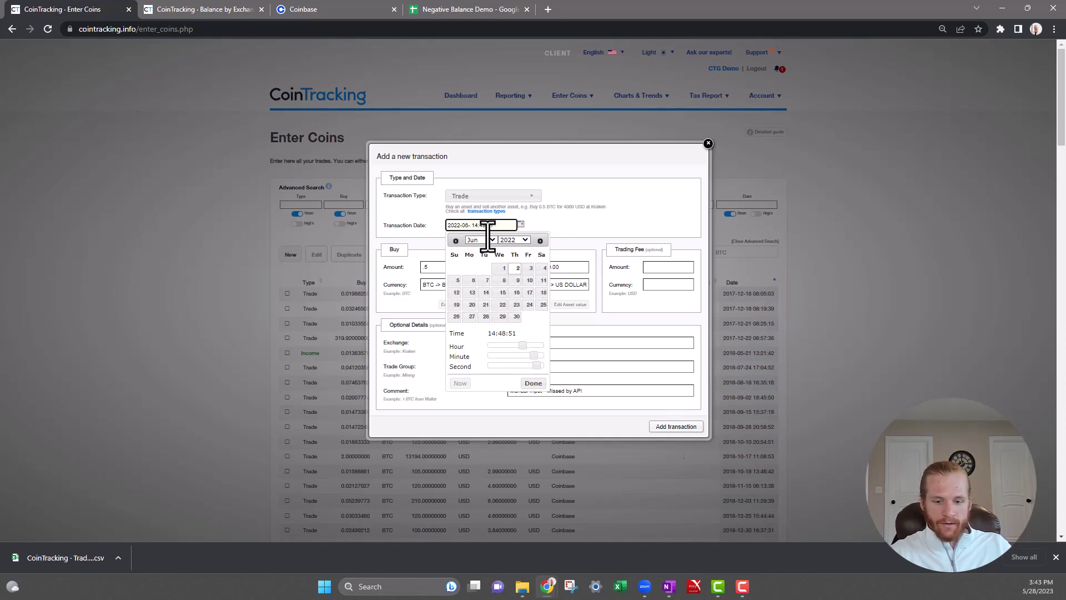
text(09)
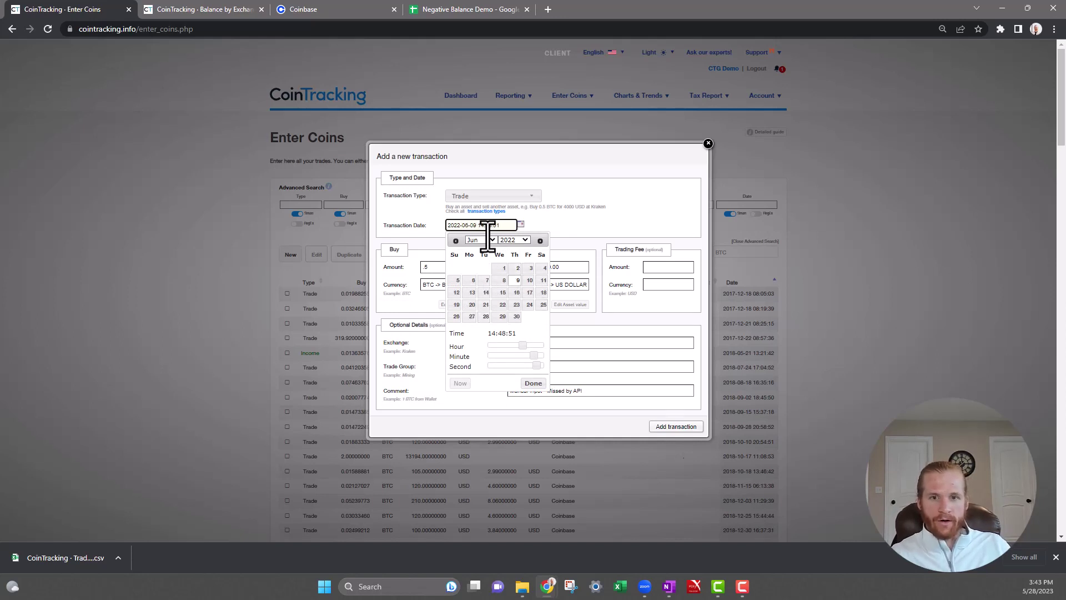
click(533, 383)
click(680, 426)
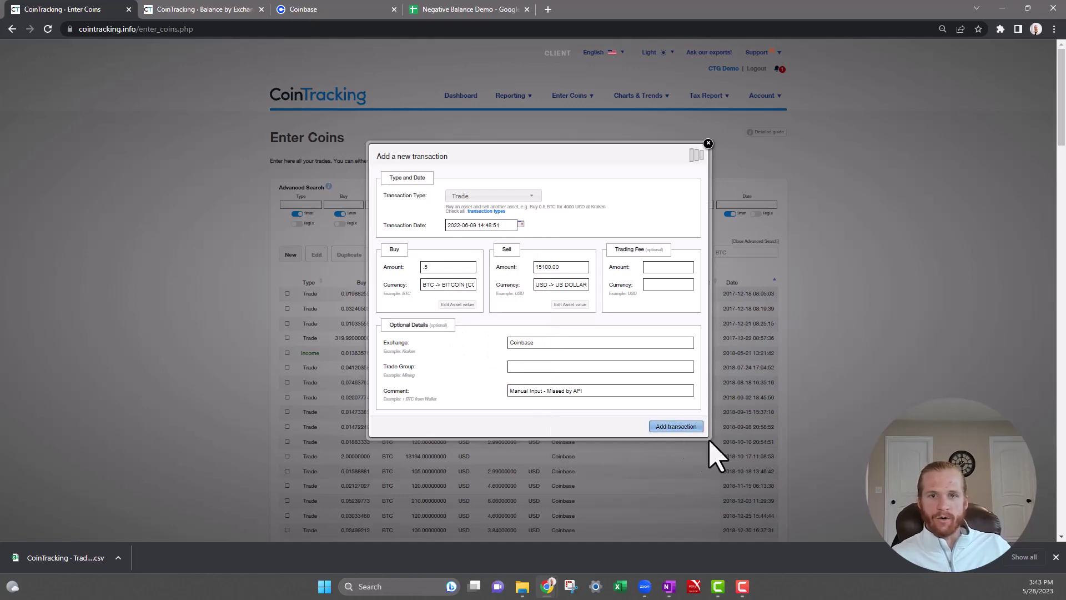
Reload the Balance by Exchange page so Coinbase BTC shows a positive 0.01827513.
scroll(852, 336, down, 15)
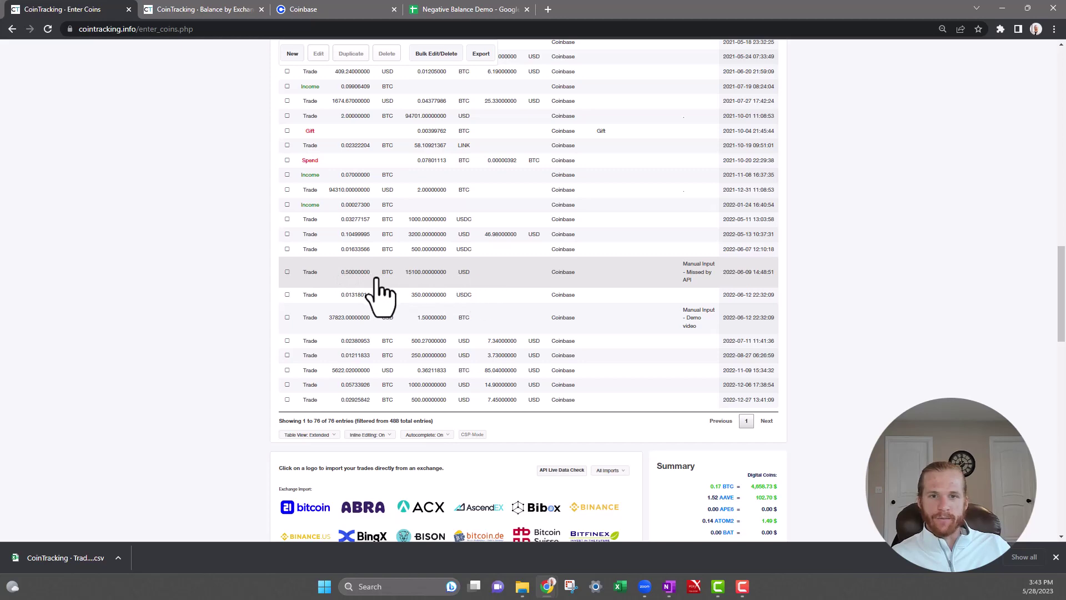
click(228, 10)
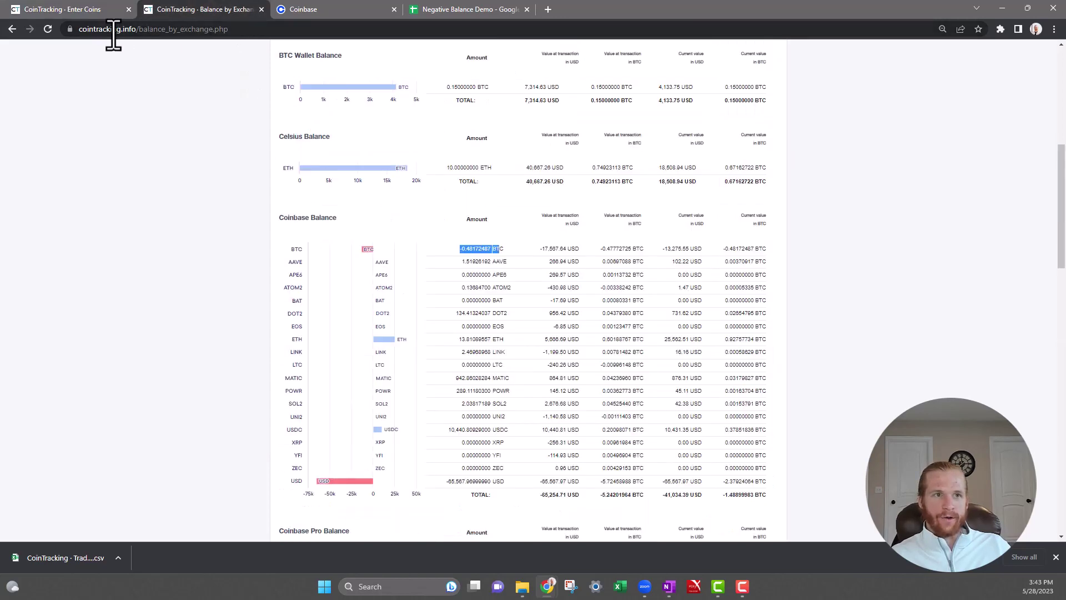
click(48, 29)
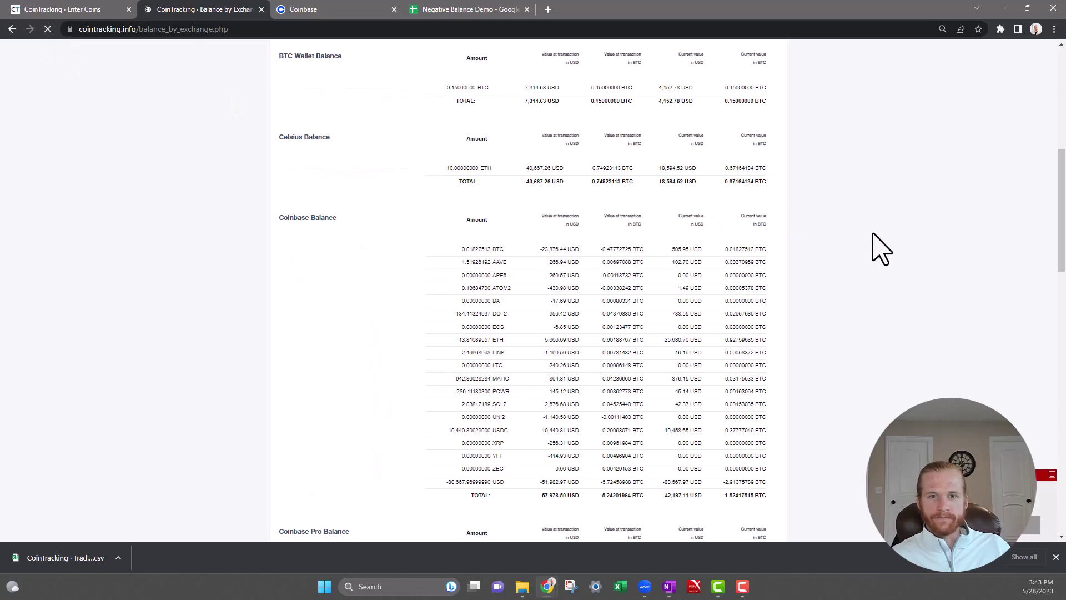